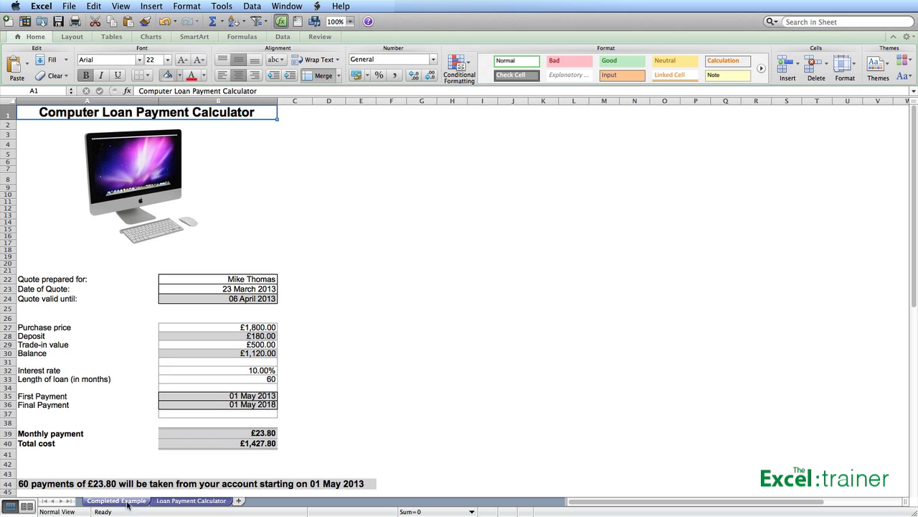
On the Loan Payment Calculator sheet, enter =TODAY() in Date of Quote cell B23
{"action": "left_click", "coordinate": [165, 503]}
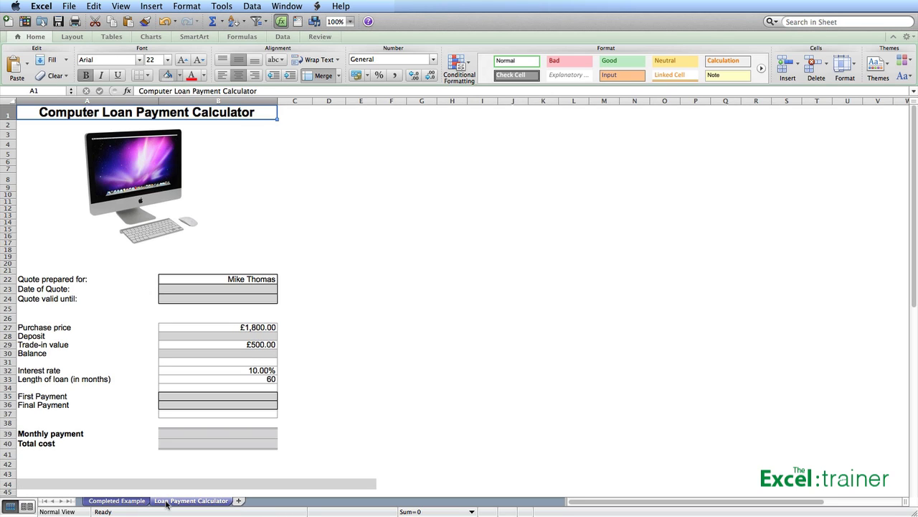
{"action": "left_click", "coordinate": [205, 288]}
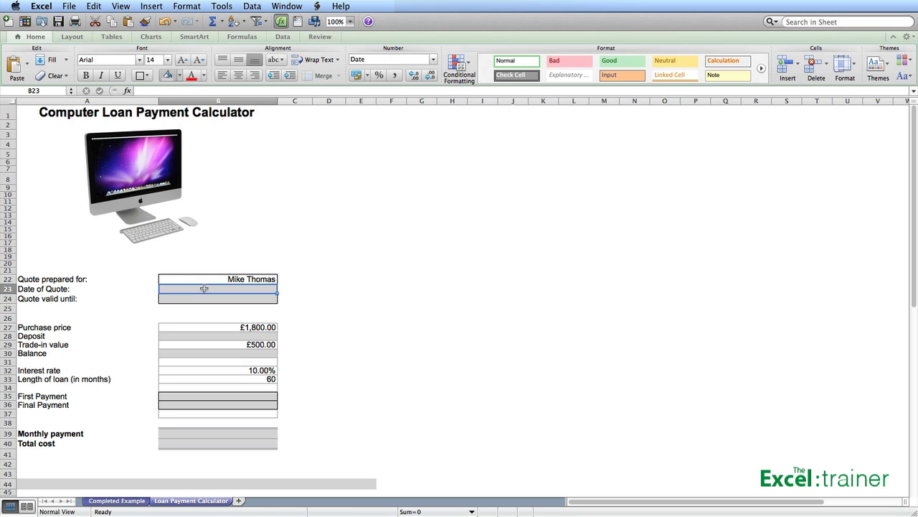
{"action": "type", "text": "=TODAY"}
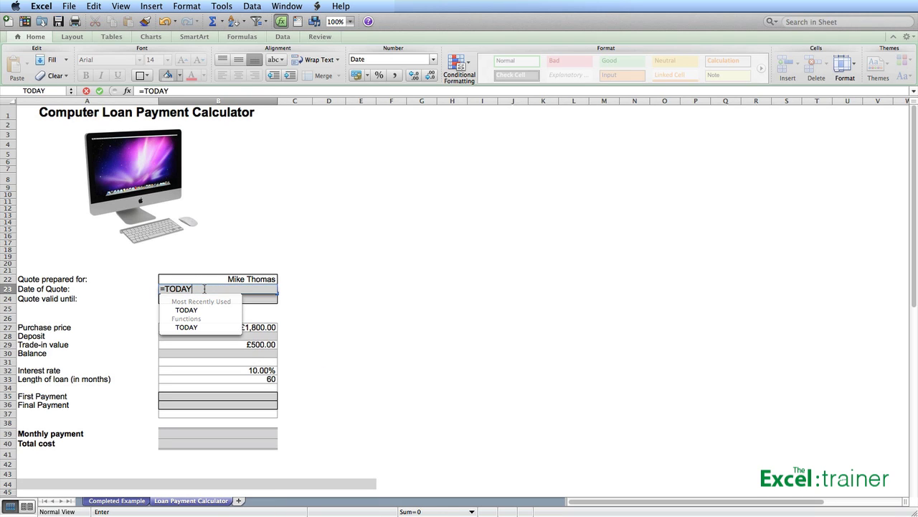
{"action": "type", "text": "("}
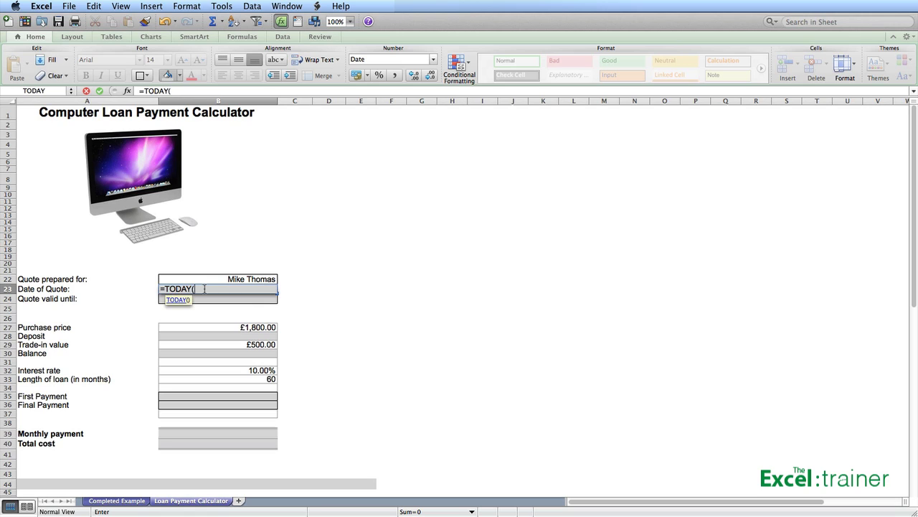
{"action": "type", "text": ")"}
{"action": "key", "text": "Return"}
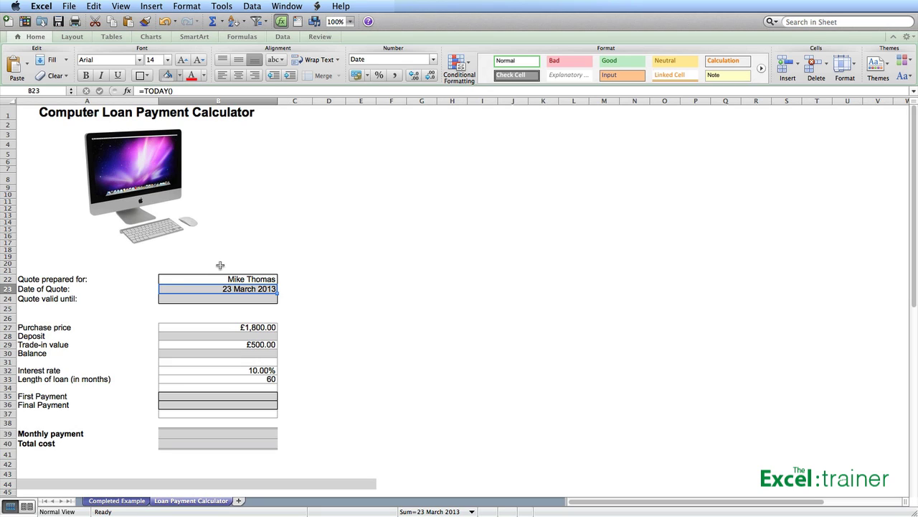
Set Quote valid until in B24 to =B23+14, showing 06 April 2013
{"action": "left_click", "coordinate": [214, 297]}
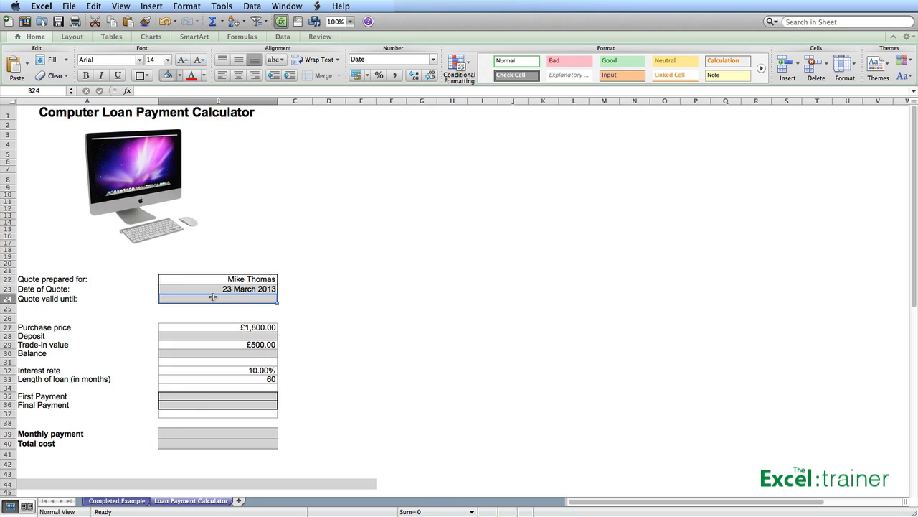
{"action": "type", "text": "="}
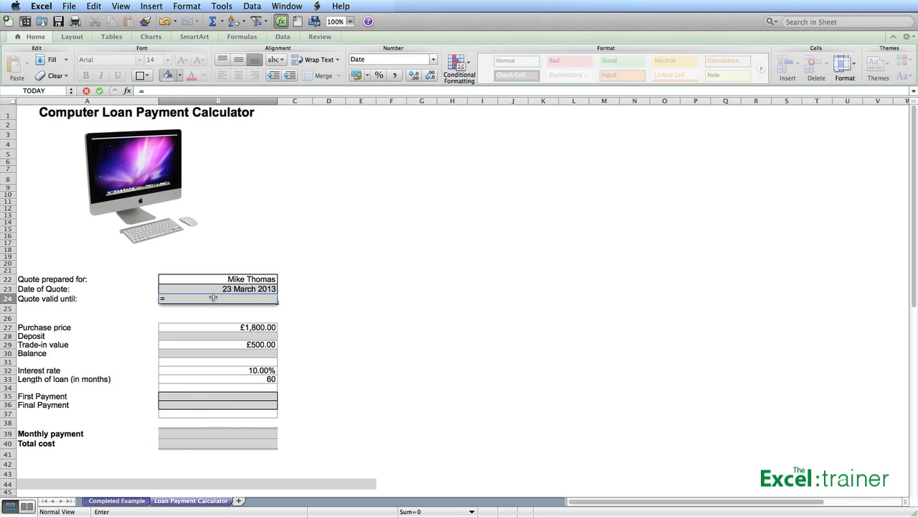
{"action": "type", "text": "b23"}
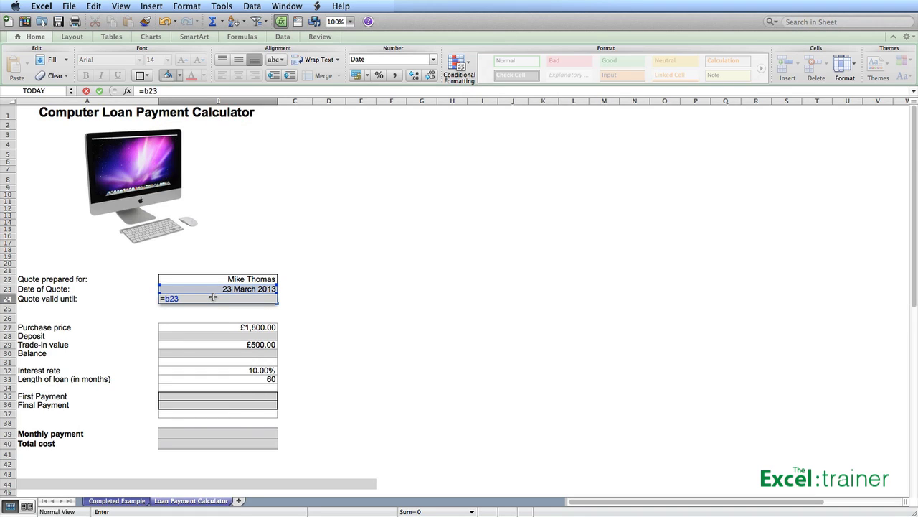
{"action": "type", "text": "+14"}
{"action": "key", "text": "Return"}
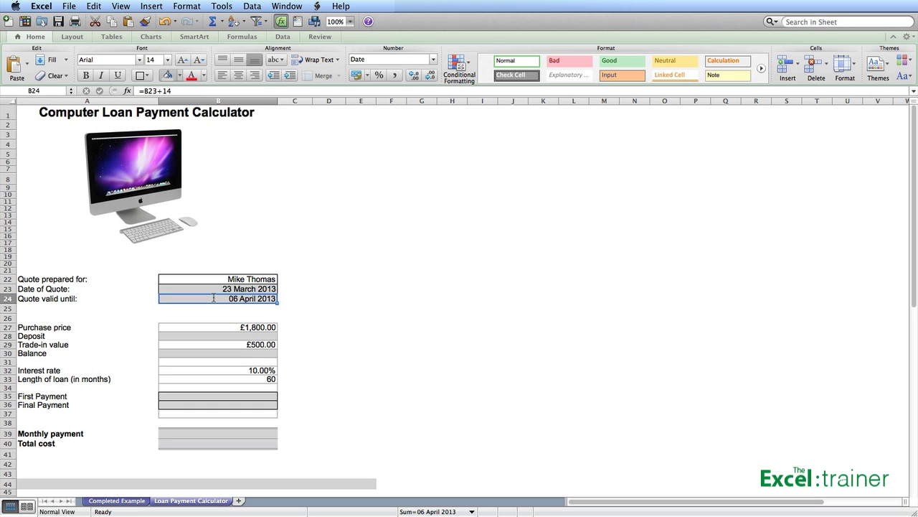
{"action": "left_click", "coordinate": [210, 335]}
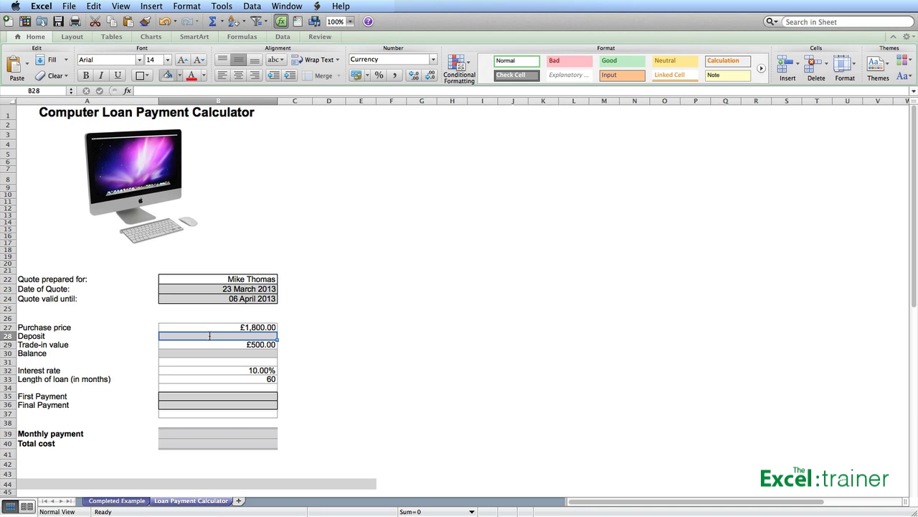
Enter =B27*10% in Deposit cell B28 so it shows £180.00
{"action": "double_click", "coordinate": [209, 335]}
{"action": "type", "text": "=B27"}
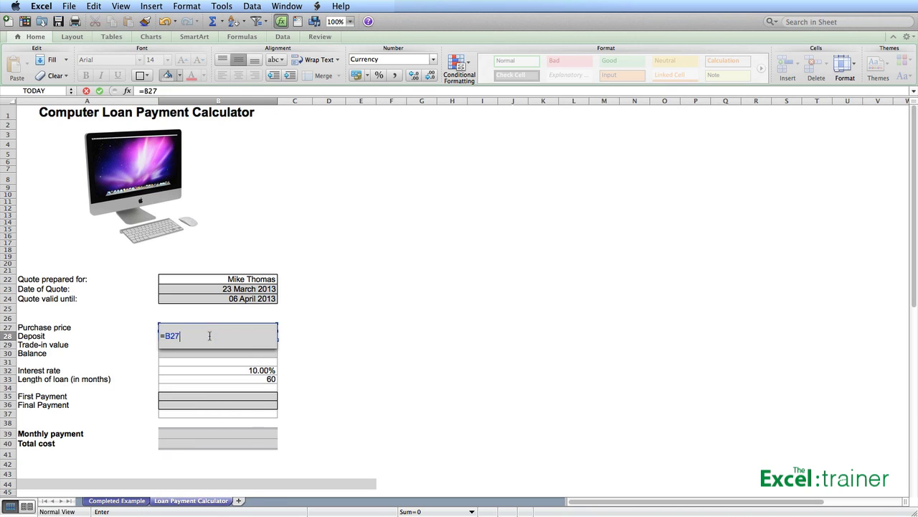
{"action": "type", "text": "*10%"}
{"action": "key", "text": "Return"}
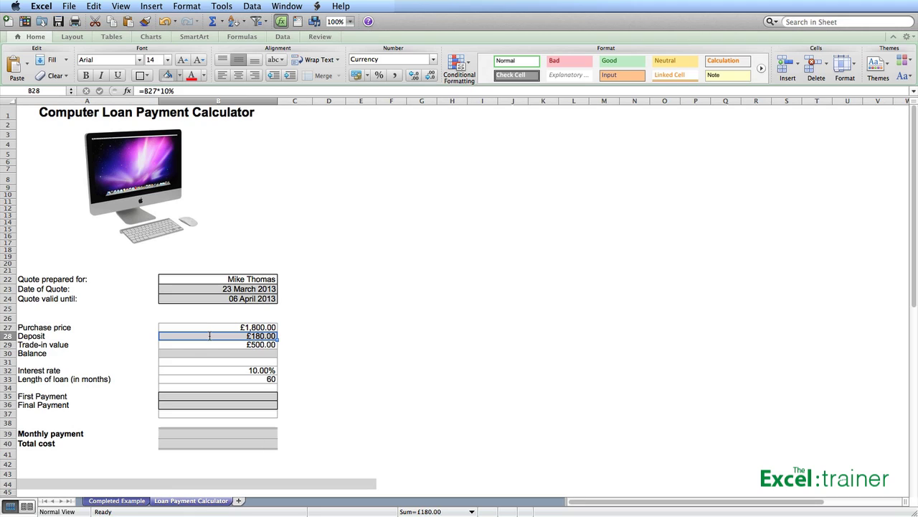
Enter =B27-B28-B29 in Balance cell B30, giving £1,120.00
{"action": "key", "text": "Down"}
{"action": "key", "text": "Down"}
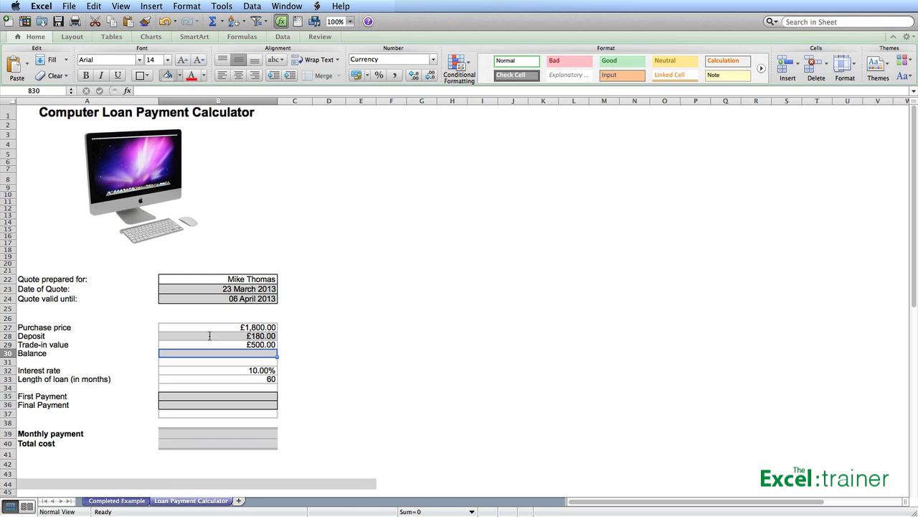
{"action": "type", "text": "="}
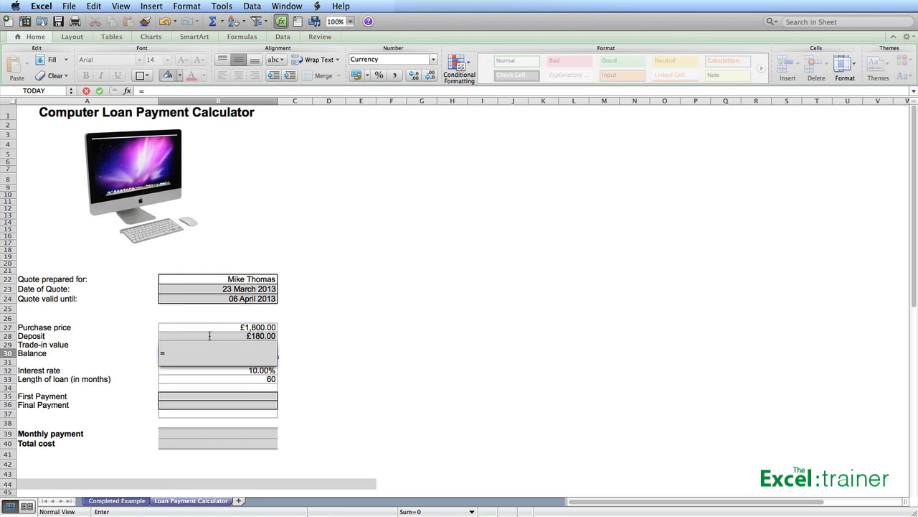
{"action": "type", "text": "B27"}
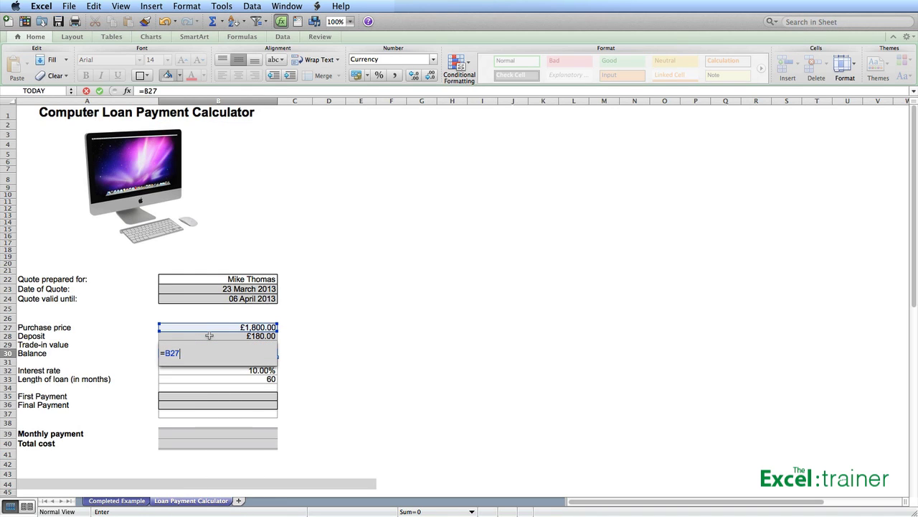
{"action": "type", "text": "-B28-B29"}
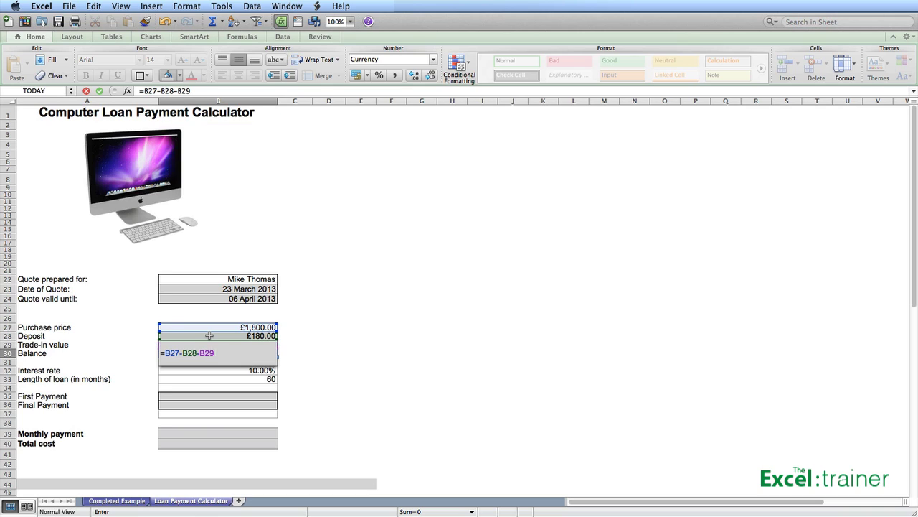
{"action": "key", "text": "Return"}
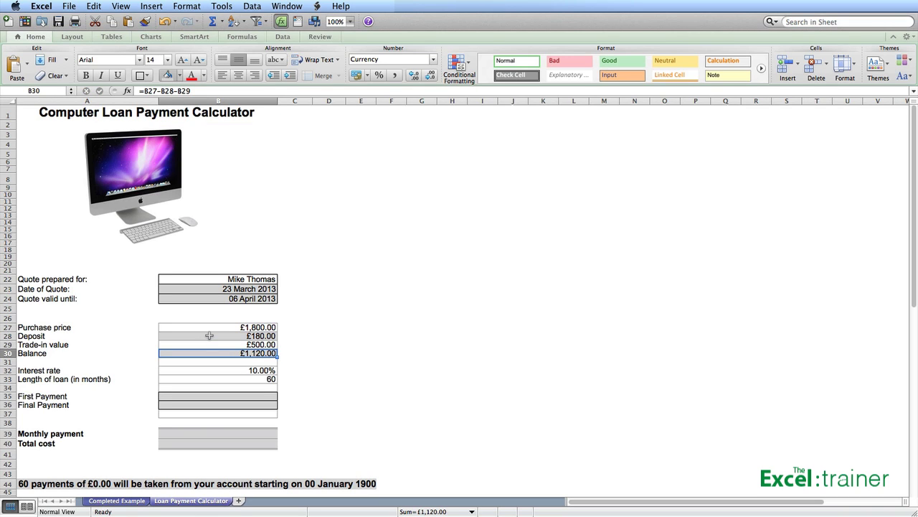
{"action": "key", "text": "Down"}
{"action": "key", "text": "Down"}
{"action": "key", "text": "Down"}
{"action": "key", "text": "Down"}
{"action": "key", "text": "Down"}
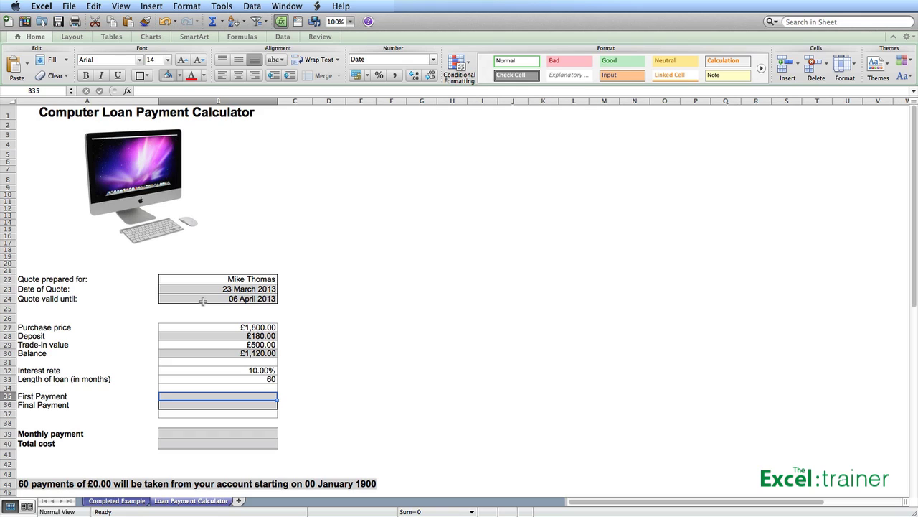
Enter =EOMONTH(B24,0)+1 in First Payment cell B35, showing 01 May 2013
{"action": "type", "text": "=eomon"}
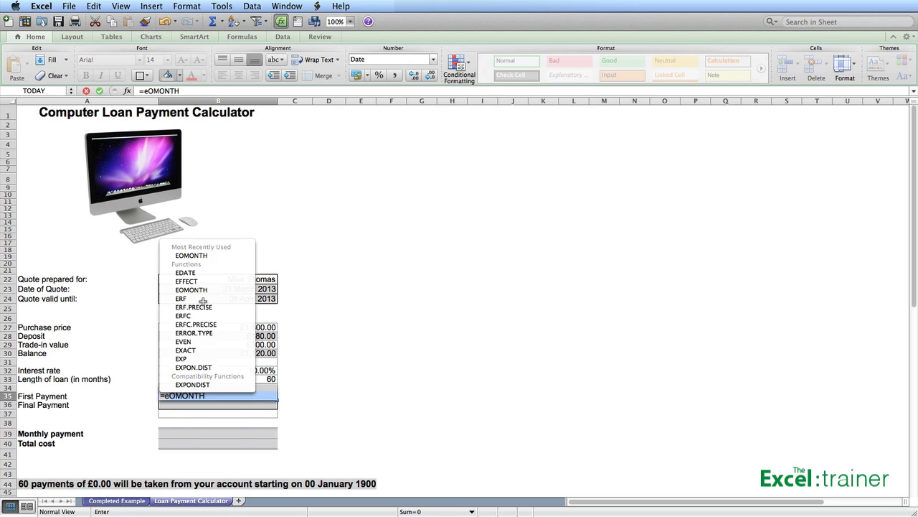
{"action": "type", "text": "th("}
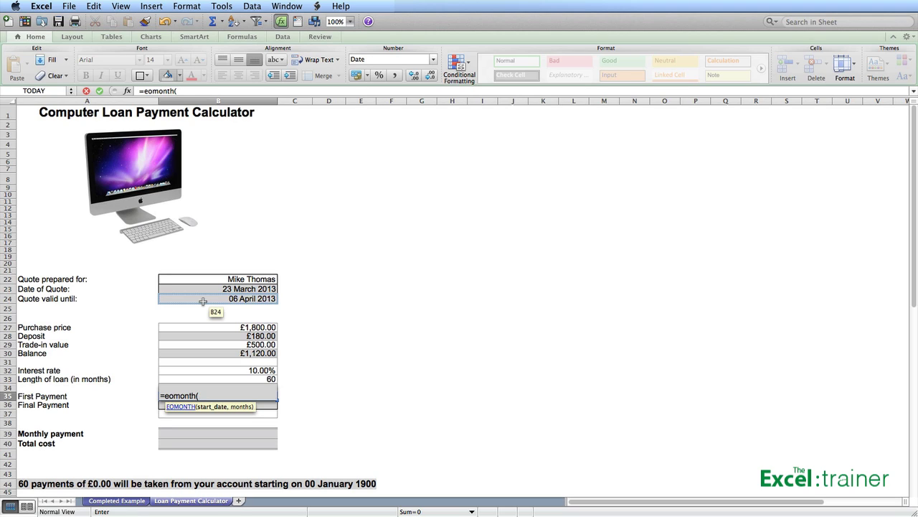
{"action": "left_click", "coordinate": [203, 301]}
{"action": "type", "text": ","}
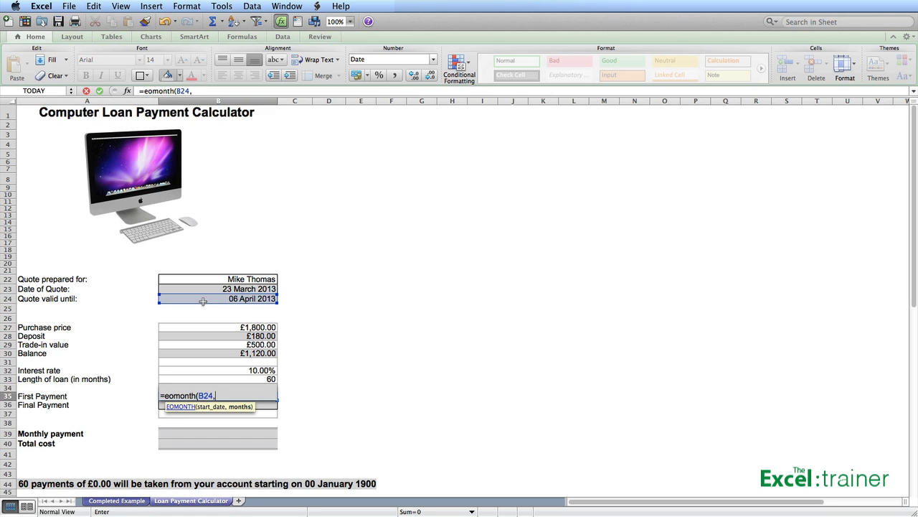
{"action": "type", "text": "0"}
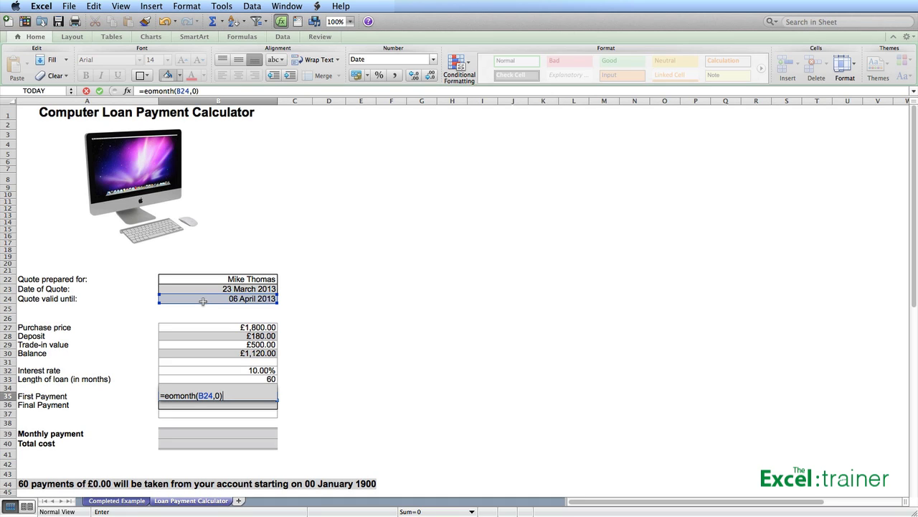
{"action": "type", "text": "+1"}
{"action": "key", "text": "Return"}
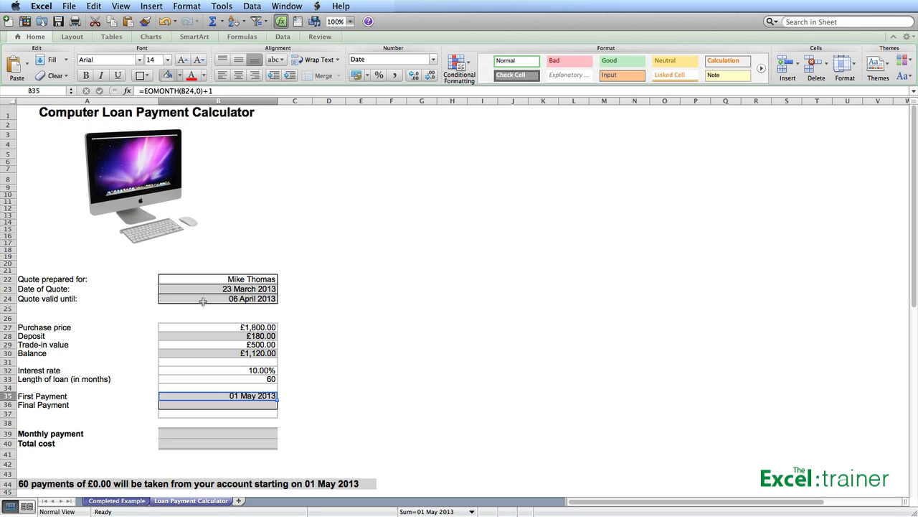
{"action": "key", "text": "Down"}
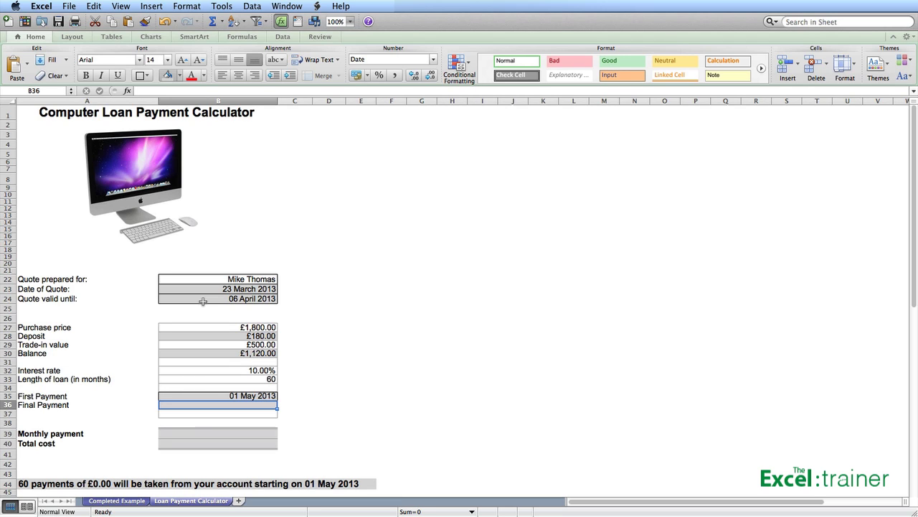
{"action": "type", "text": "=edate"}
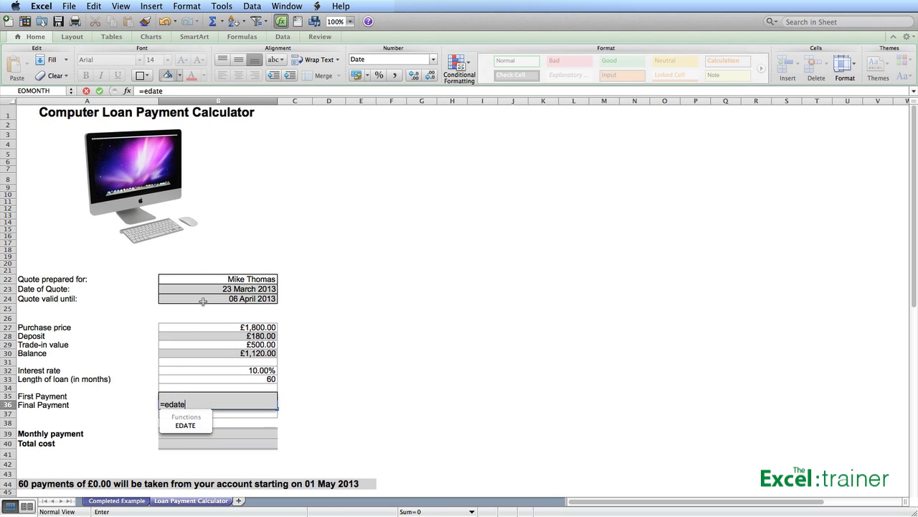
{"action": "type", "text": "("}
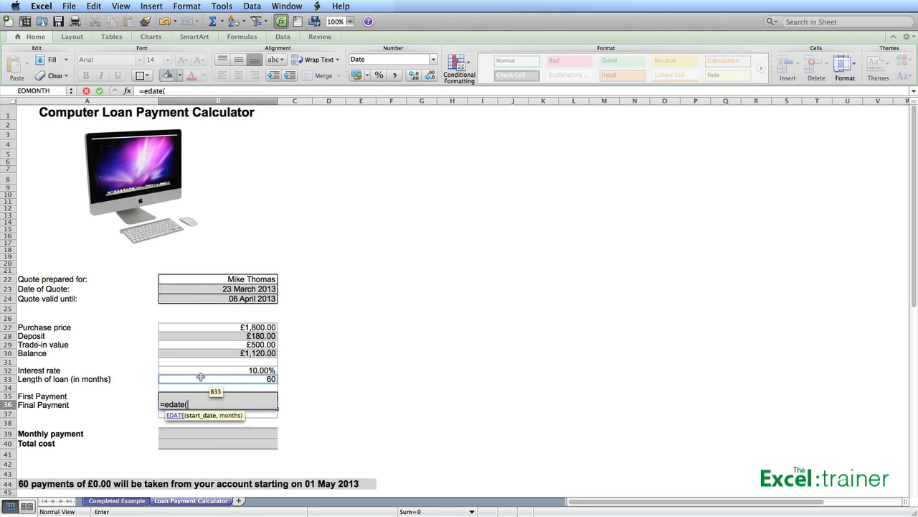
{"action": "type", "text": "b35"}
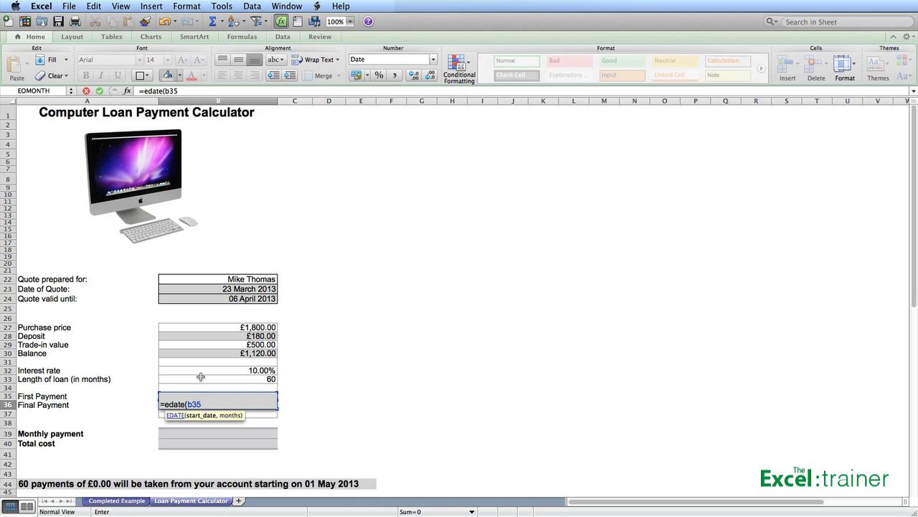
{"action": "type", "text": ","}
{"action": "type", "text": "B33"}
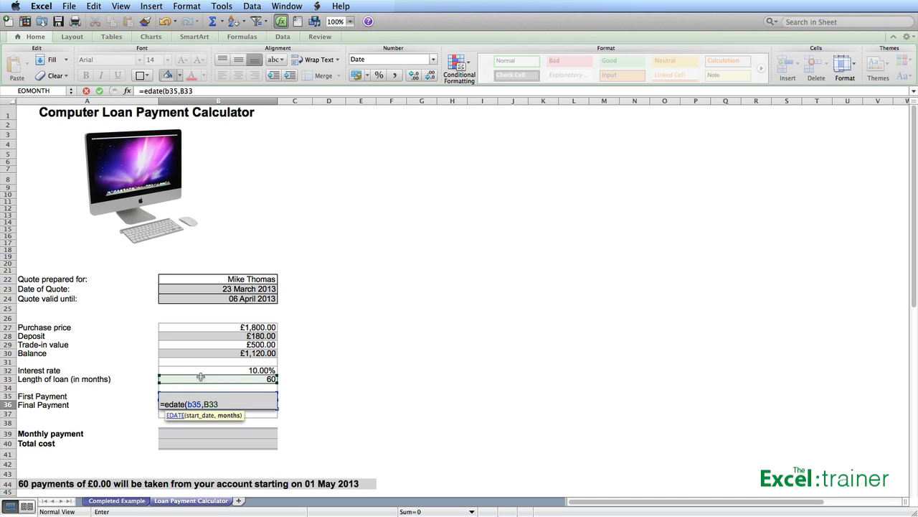
{"action": "key", "text": "Return"}
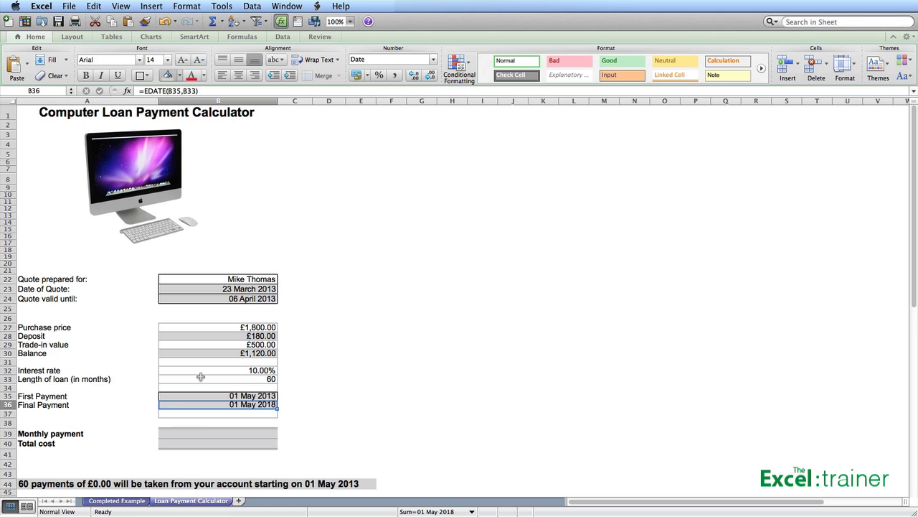
{"action": "left_click", "coordinate": [203, 432]}
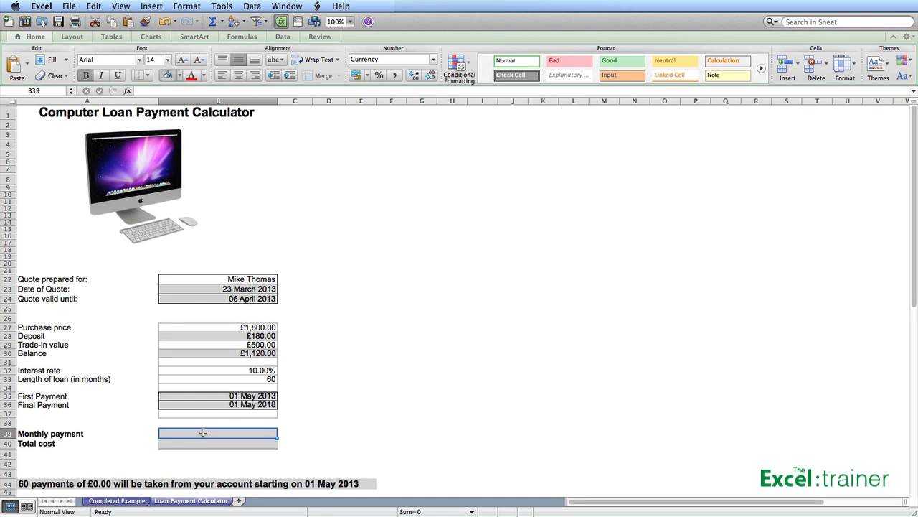
Build the PMT formula in B39 using rate B32/12, term B33 and balance B30
{"action": "type", "text": "="}
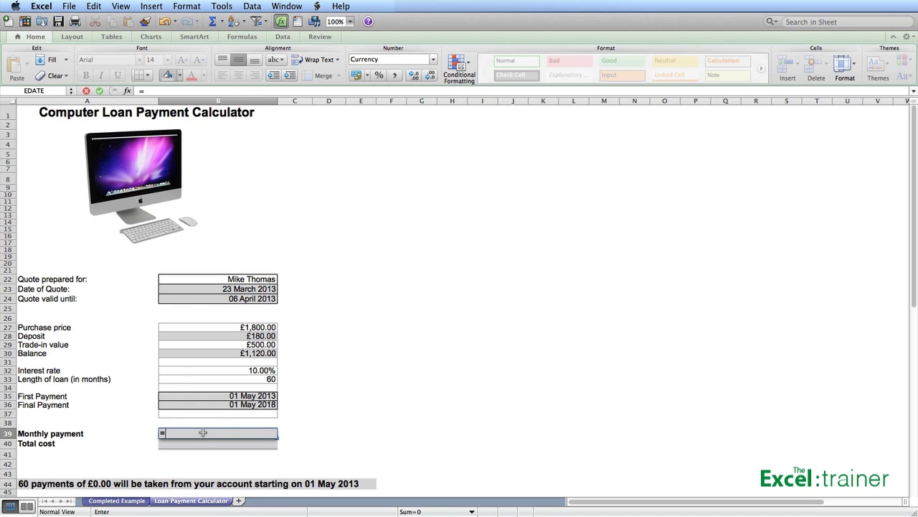
{"action": "type", "text": "PMT("}
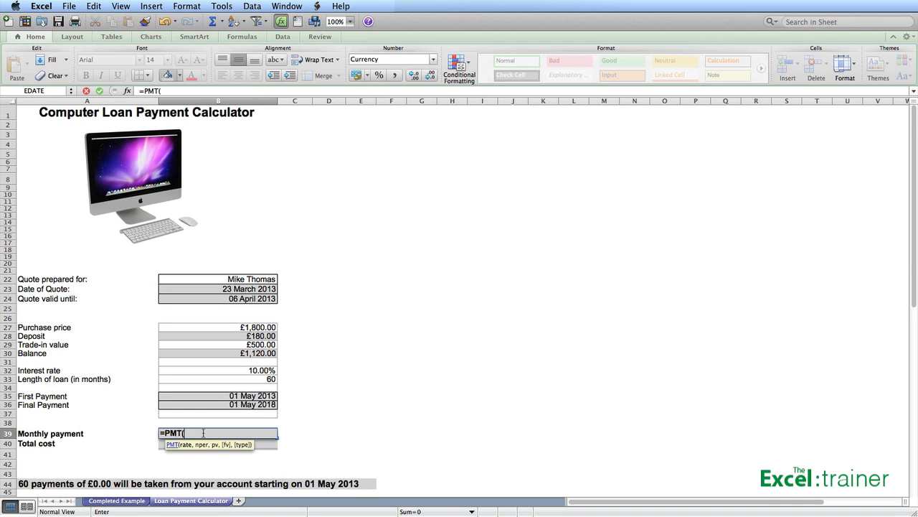
{"action": "type", "text": "B32,"}
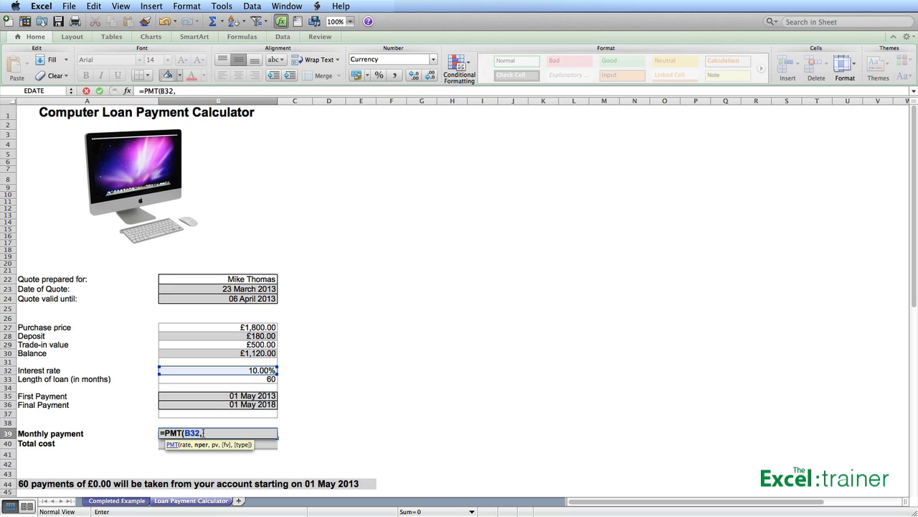
{"action": "type", "text": "B33"}
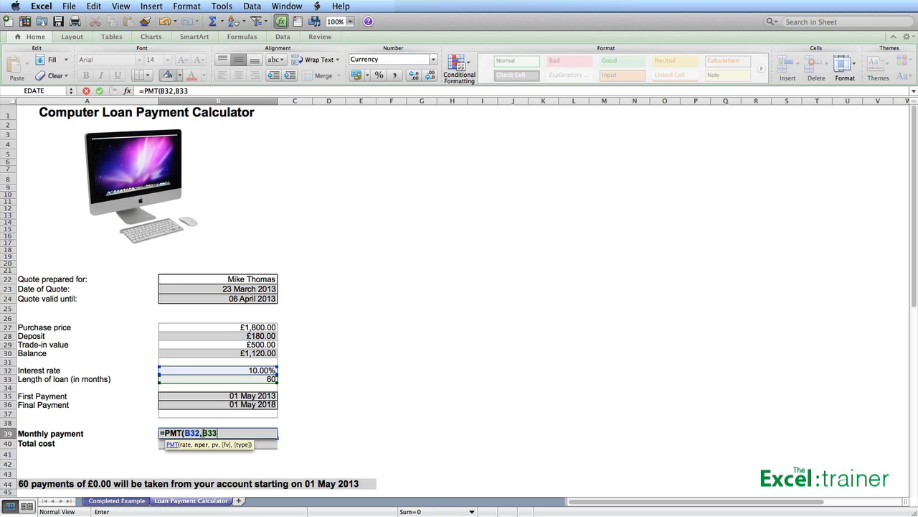
{"action": "type", "text": ","}
{"action": "left_click", "coordinate": [218, 353]}
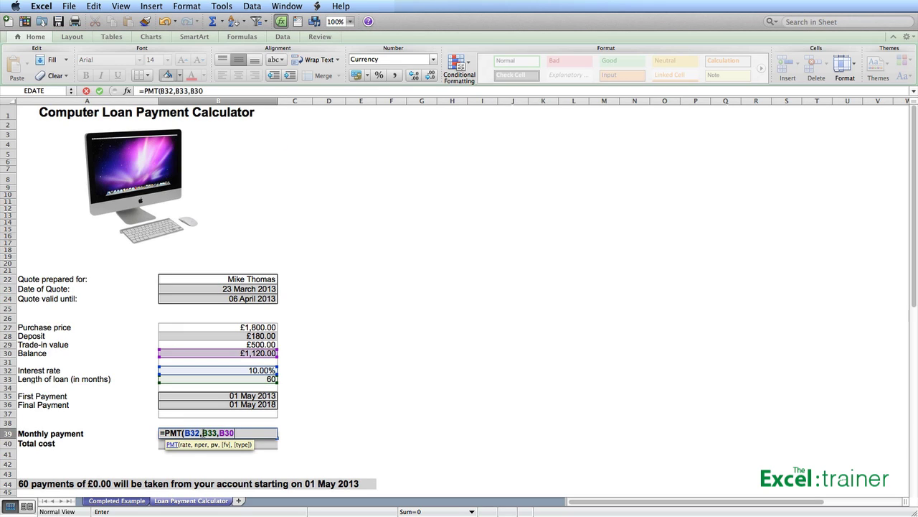
{"action": "type", "text": ")"}
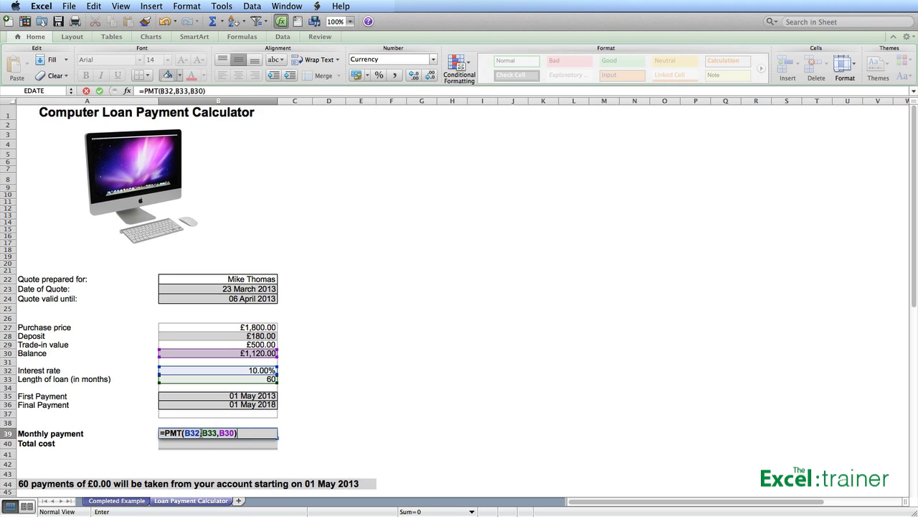
{"action": "left_click", "coordinate": [200, 432]}
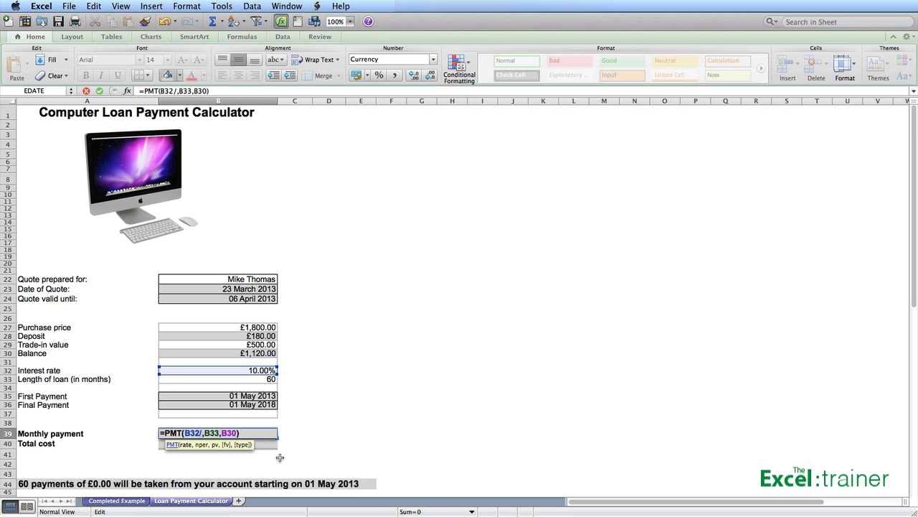
{"action": "type", "text": "/12"}
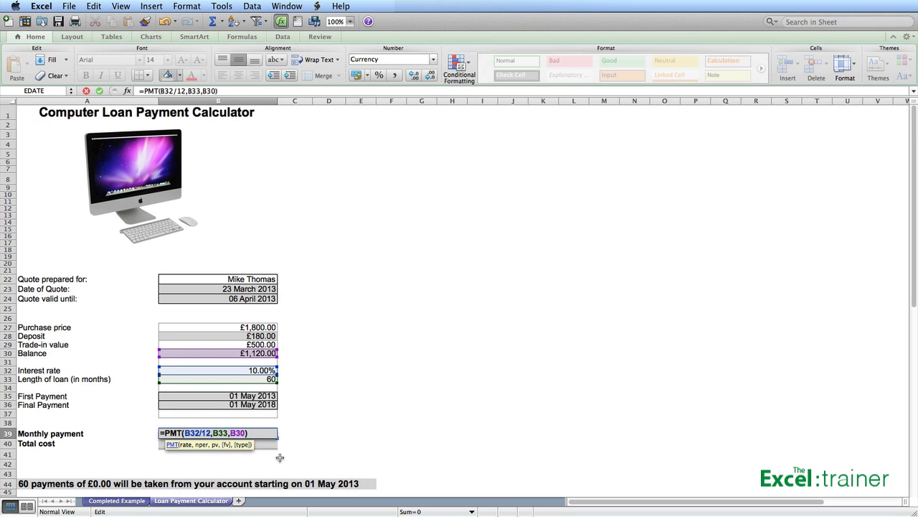
{"action": "key", "text": "Return"}
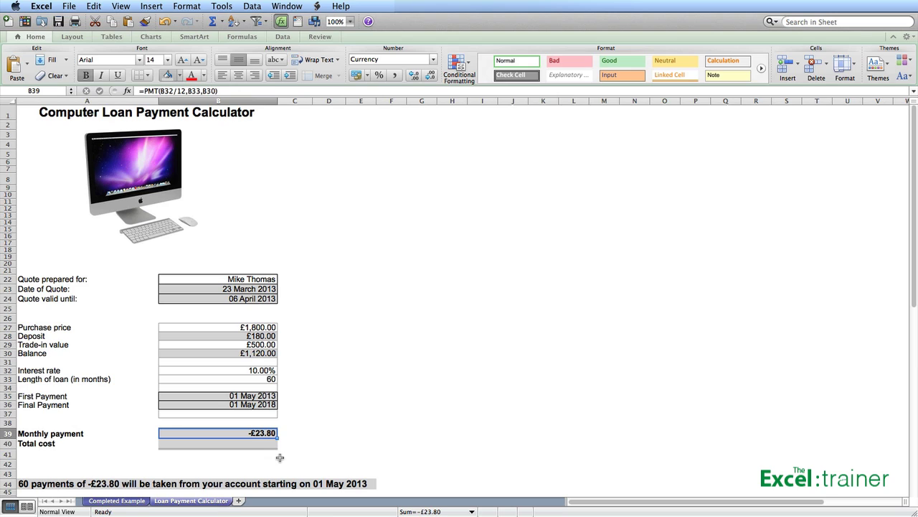
Negate the loan amount to -B30 so the monthly payment shows a positive £23.80
{"action": "left_click", "coordinate": [204, 91]}
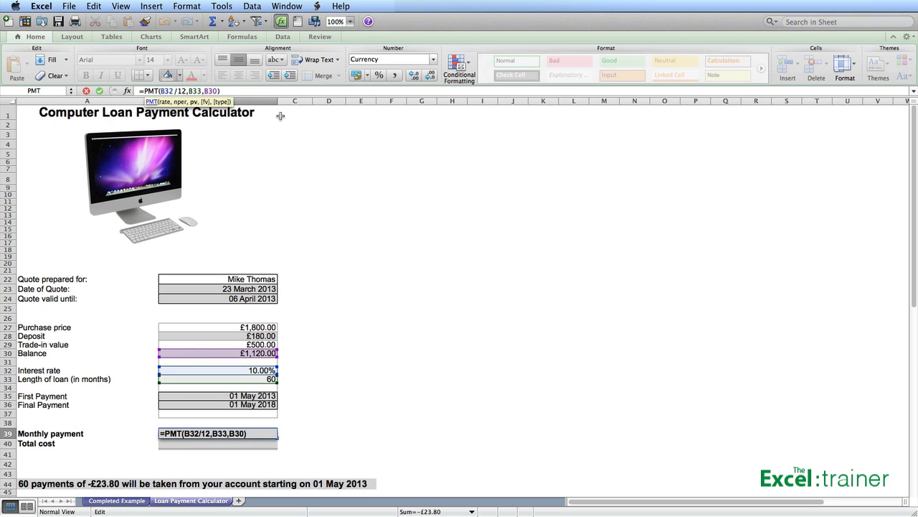
{"action": "type", "text": "-"}
{"action": "key", "text": "Return"}
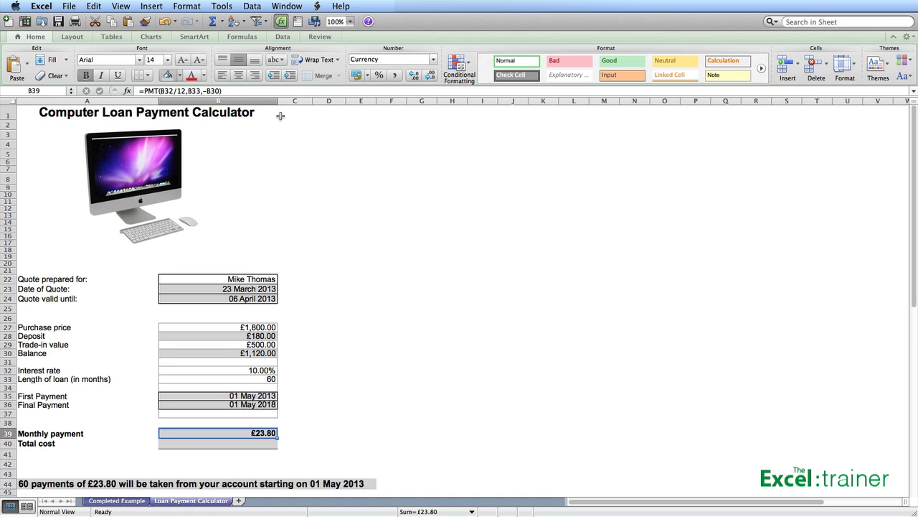
{"action": "left_click", "coordinate": [202, 445]}
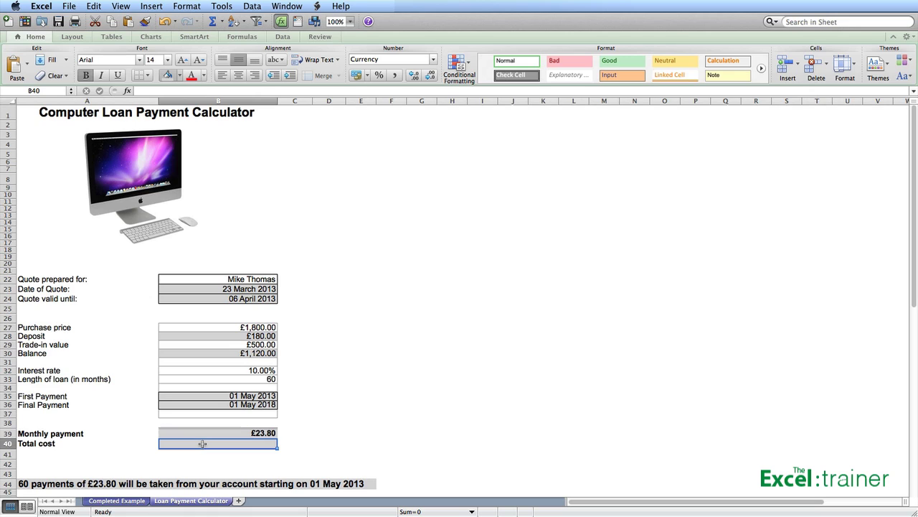
Enter =B39*B33 in Total cost cell B40, showing £1,427.80
{"action": "type", "text": "="}
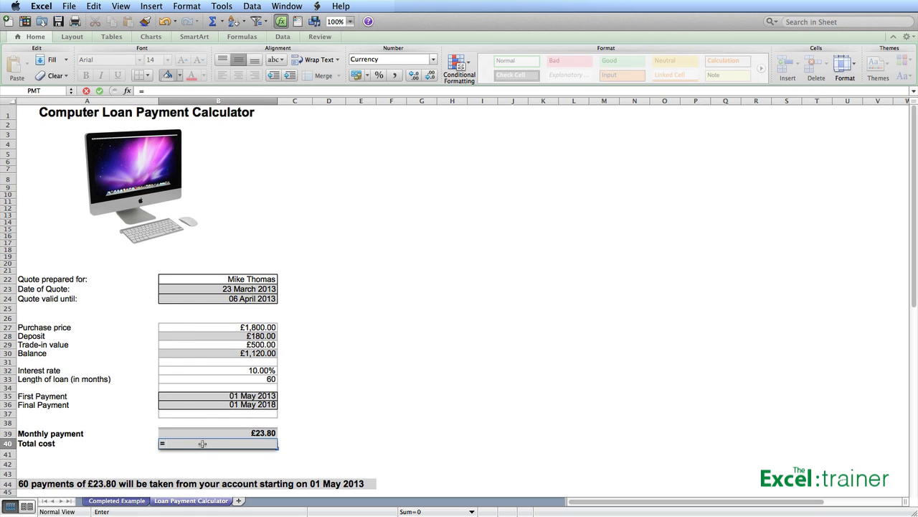
{"action": "type", "text": "b39"}
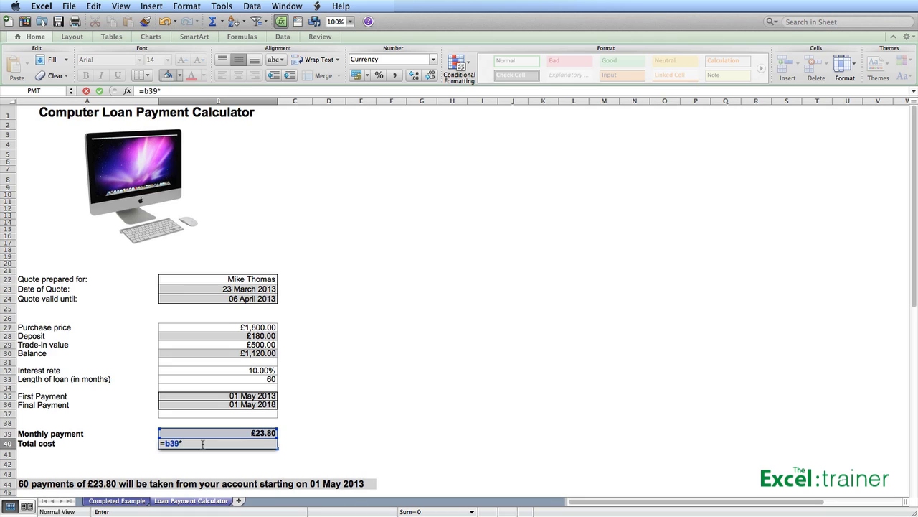
{"action": "type", "text": "*"}
{"action": "key", "text": "Up"}
{"action": "key", "text": "Up"}
{"action": "key", "text": "Up"}
{"action": "key", "text": "Up"}
{"action": "key", "text": "Up"}
{"action": "key", "text": "Up"}
{"action": "key", "text": "Up"}
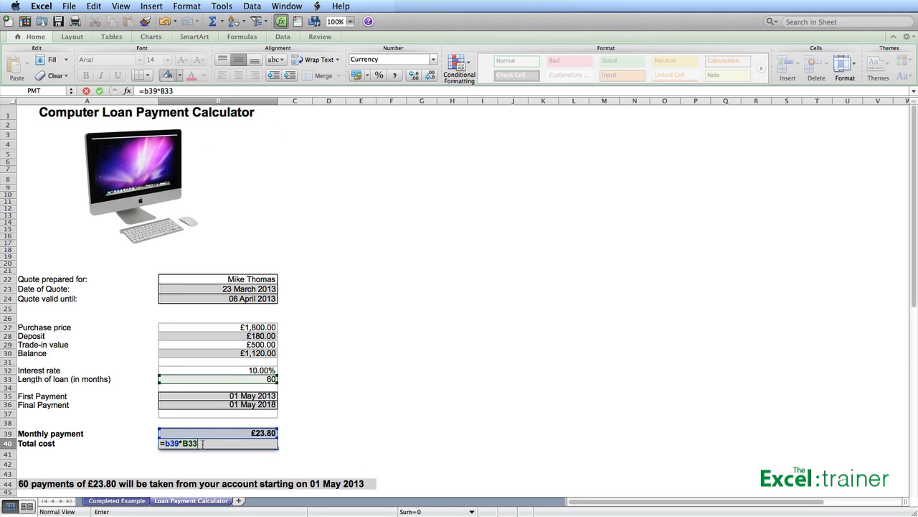
{"action": "key", "text": "Return"}
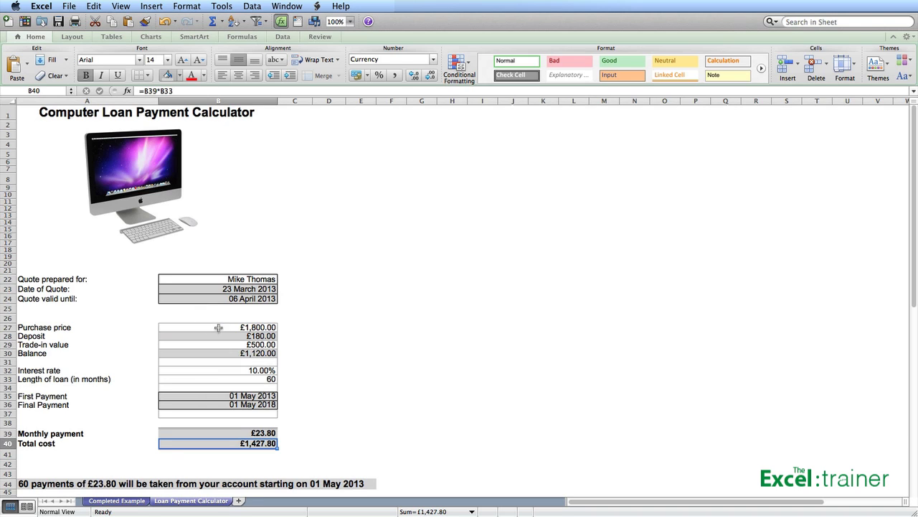
{"action": "left_click", "coordinate": [218, 327]}
{"action": "type", "text": "9"}
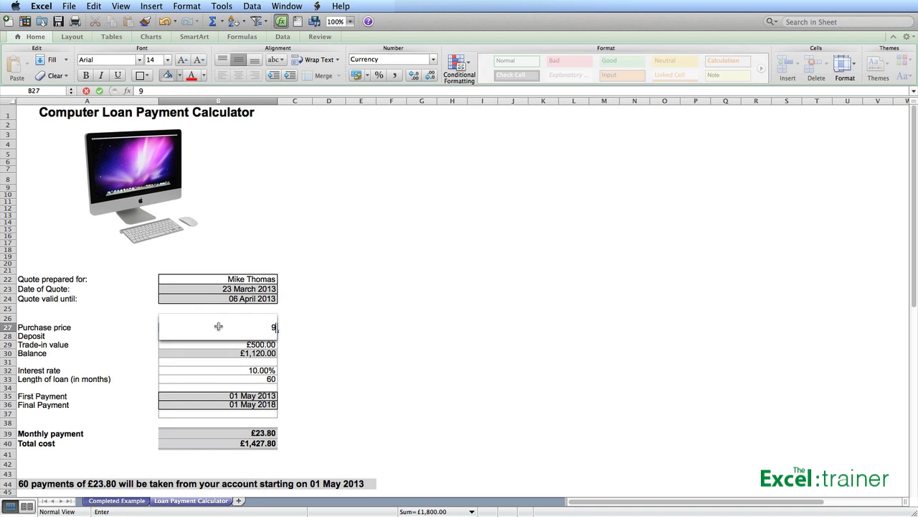
{"action": "type", "text": "00"}
{"action": "key", "text": "Return"}
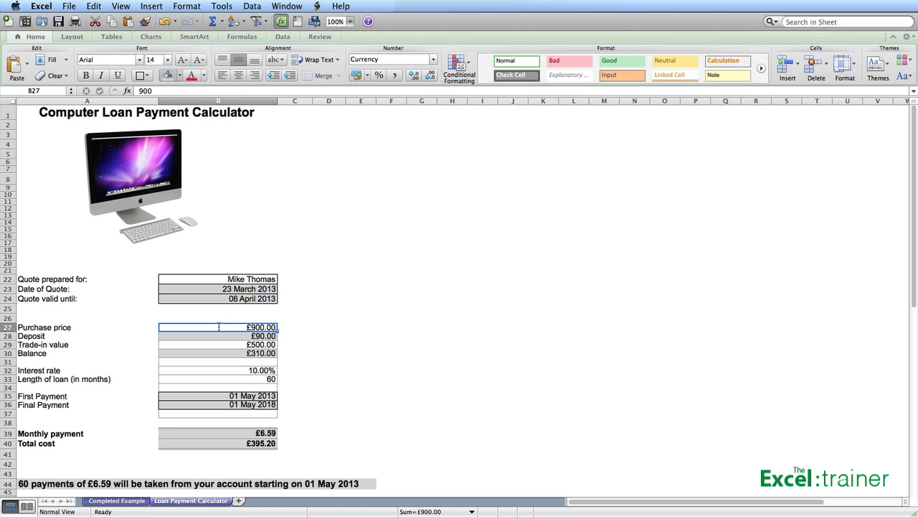
{"action": "type", "text": "1800"}
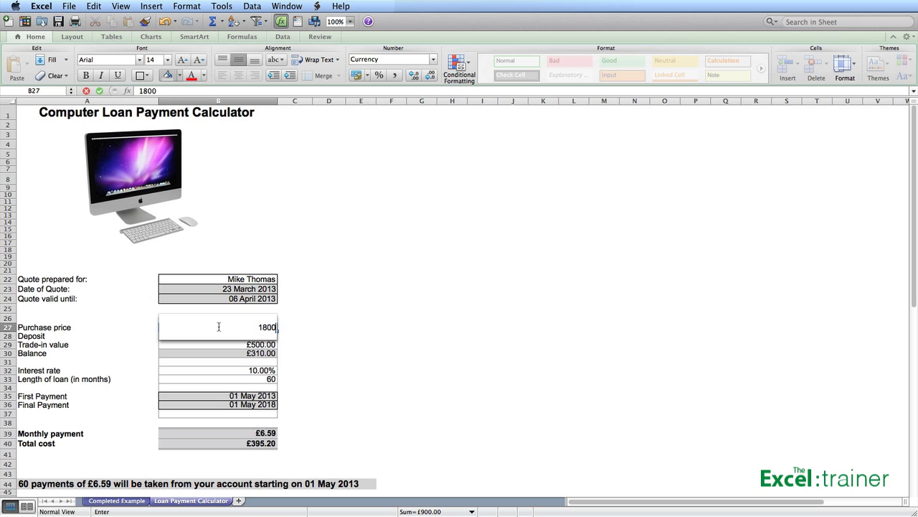
{"action": "key", "text": "Return"}
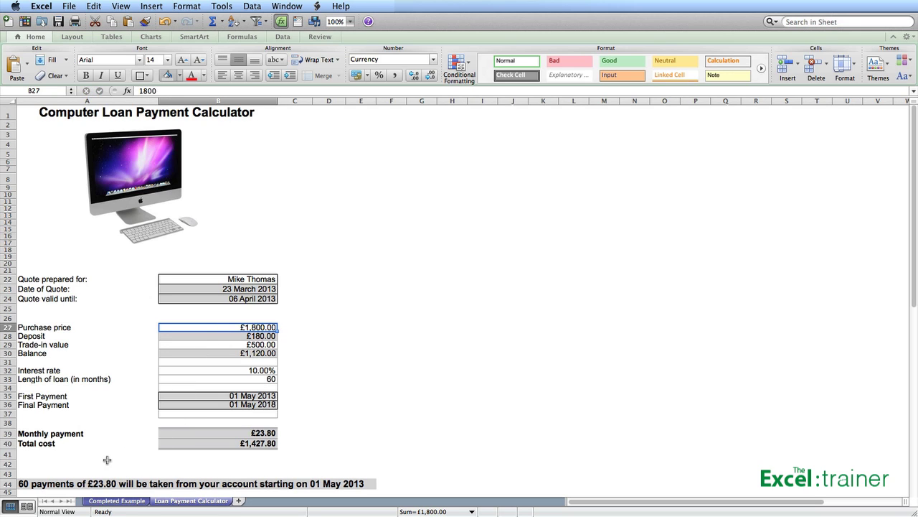
Replace A44 with a formula joining B33, " payments of ", B39 and the account-start text with B35
{"action": "left_click", "coordinate": [36, 483]}
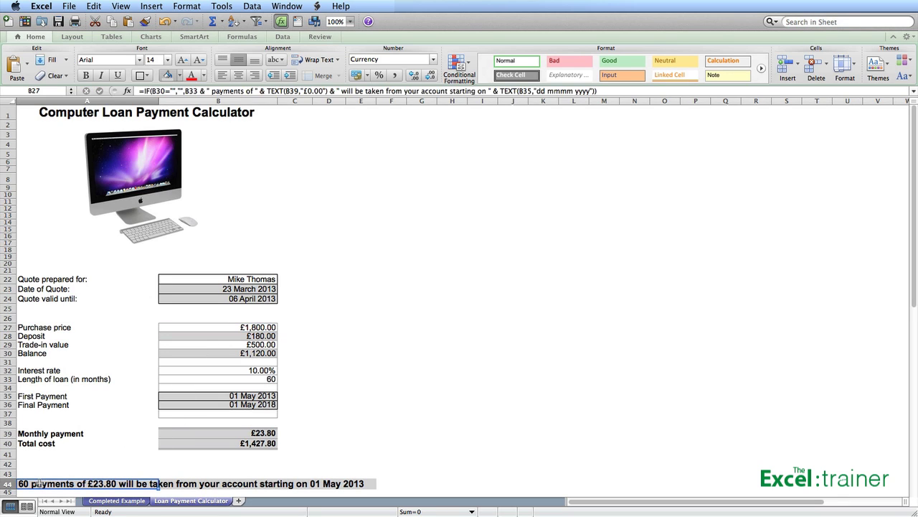
{"action": "key", "text": "Delete"}
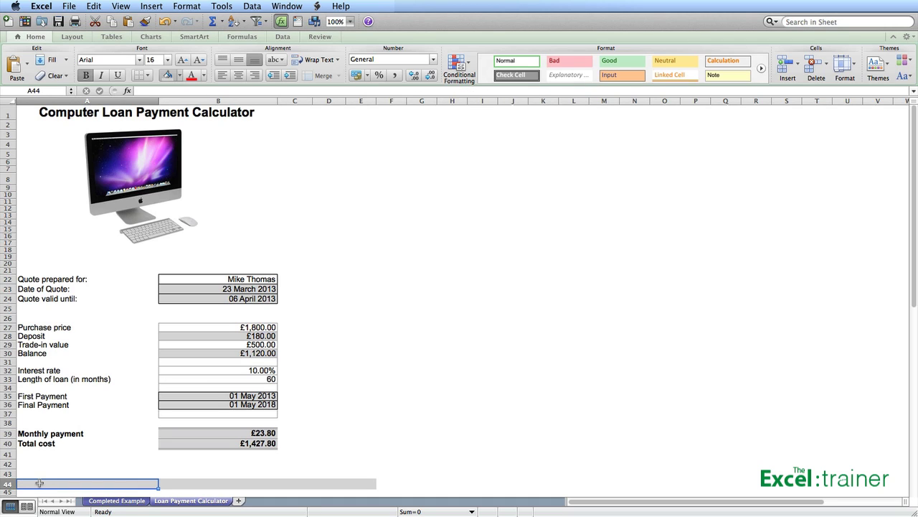
{"action": "type", "text": "="}
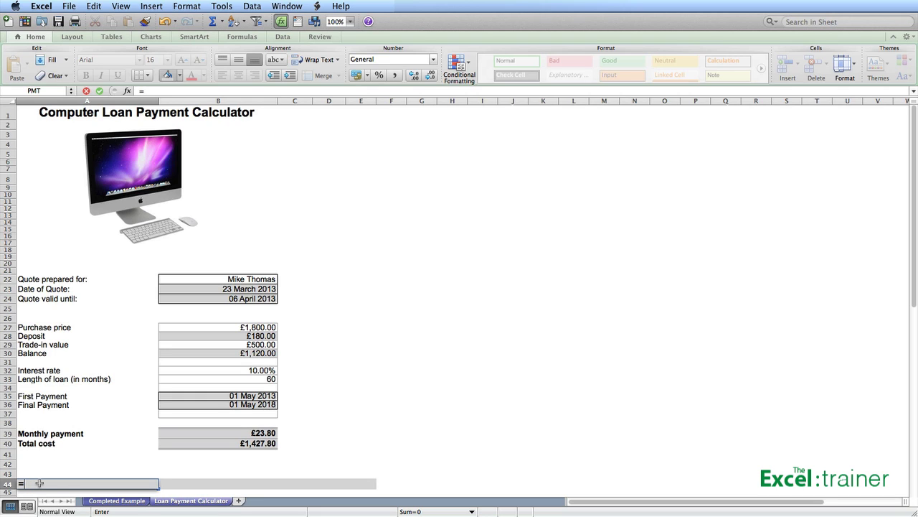
{"action": "type", "text": "b33"}
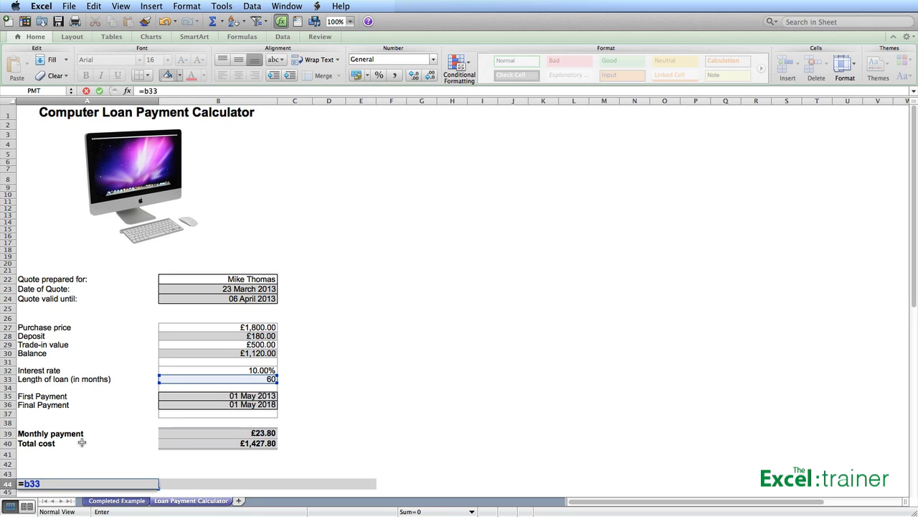
{"action": "type", "text": " &"}
{"action": "type", "text": "\" payment"}
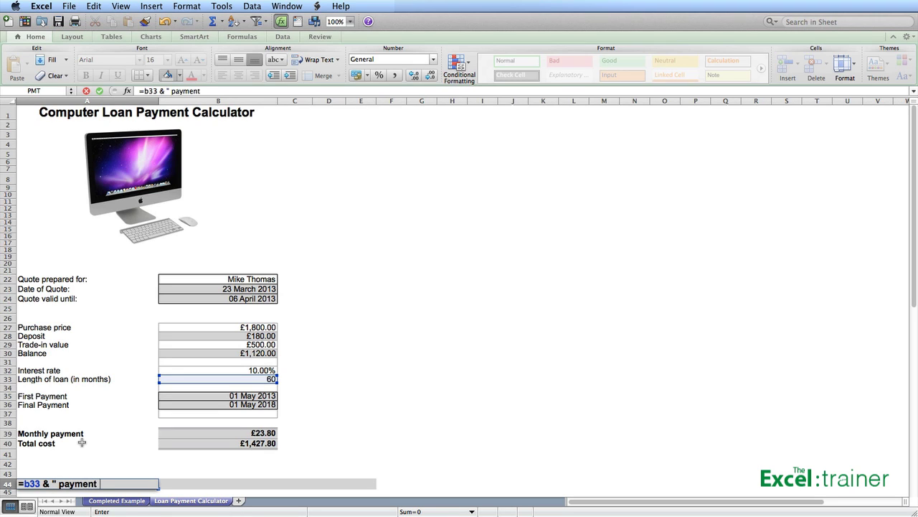
{"action": "type", "text": " of \""}
{"action": "key", "text": "BackSpace"}
{"action": "key", "text": "BackSpace"}
{"action": "key", "text": "BackSpace"}
{"action": "key", "text": "BackSpace"}
{"action": "key", "text": "BackSpace"}
{"action": "type", "text": "s of \" &"}
{"action": "type", "text": "B39"}
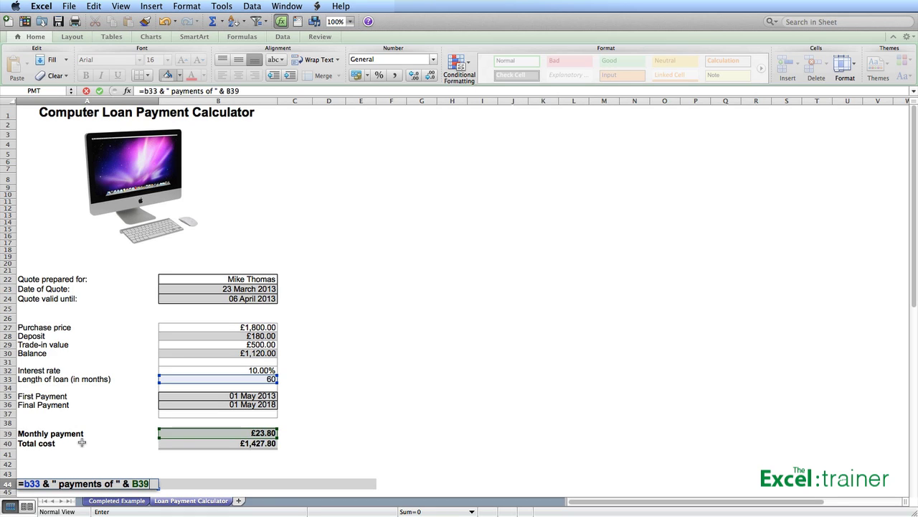
{"action": "type", "text": " &"}
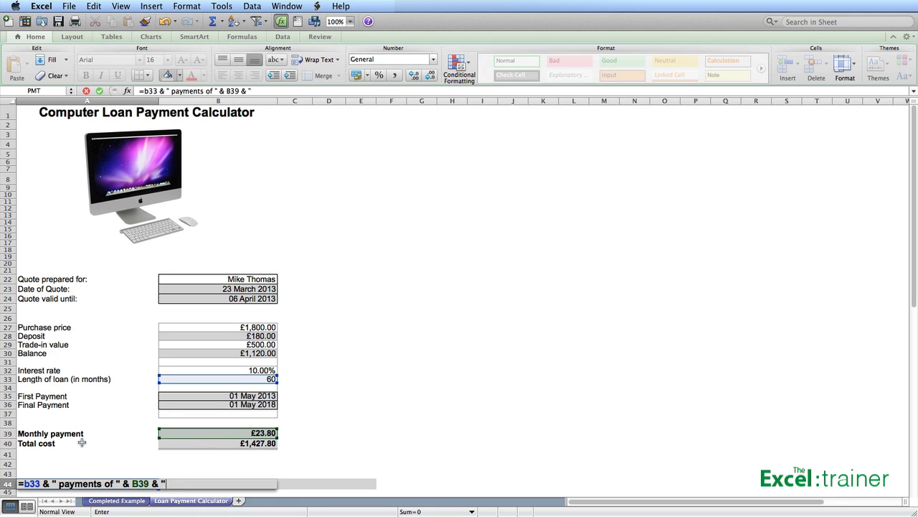
{"action": "type", "text": " \" will be taken fro"}
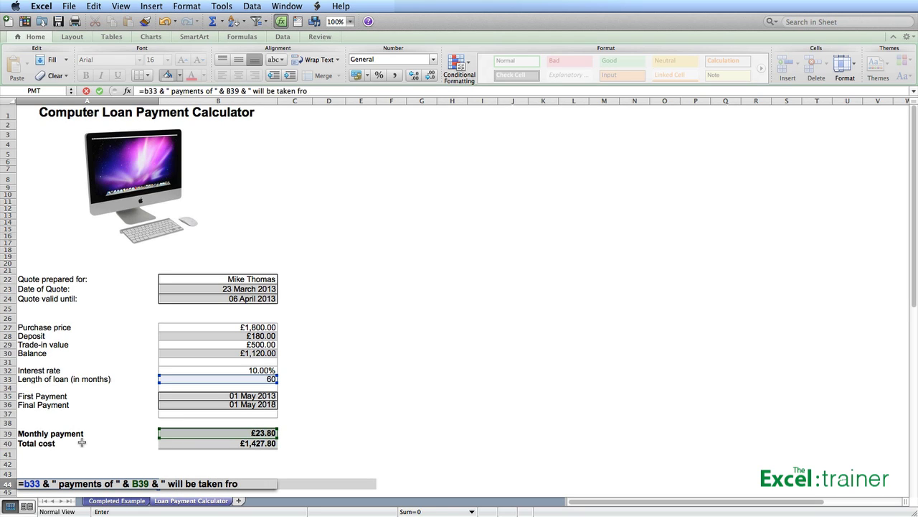
{"action": "type", "text": "m your account "}
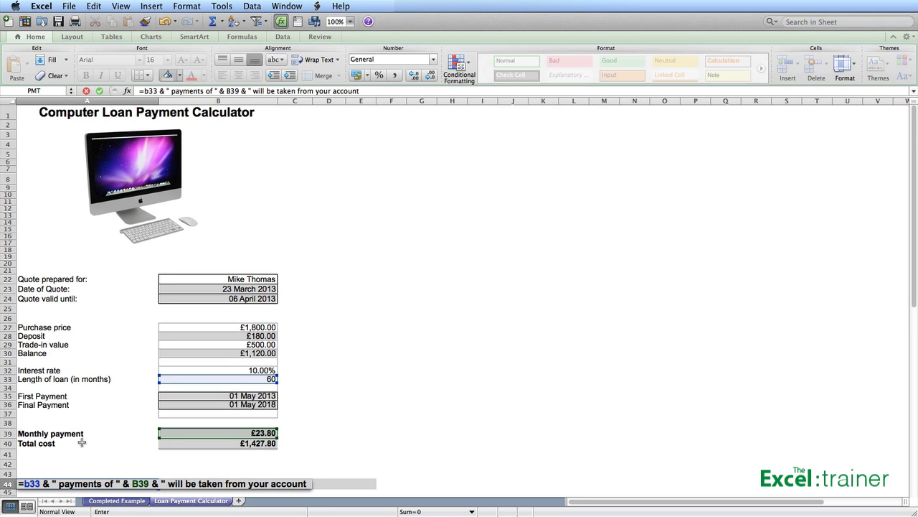
{"action": "type", "text": "start"}
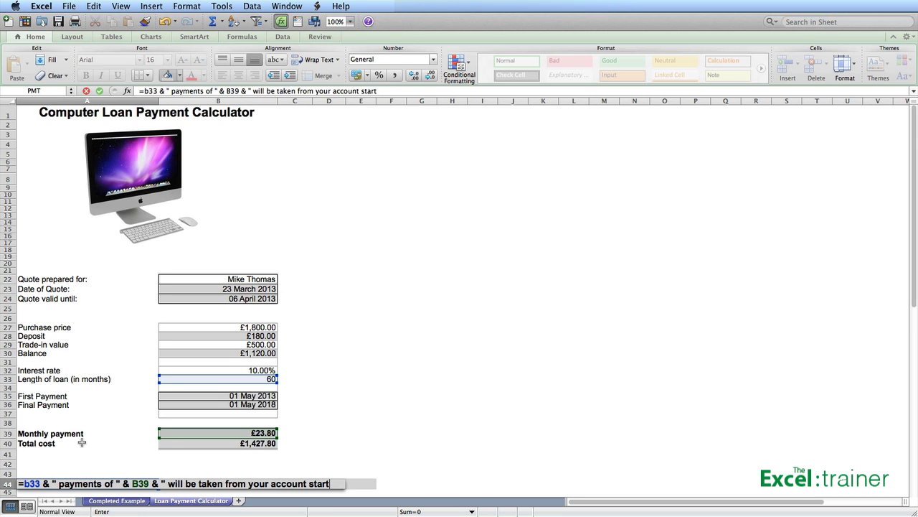
{"action": "type", "text": "ing o"}
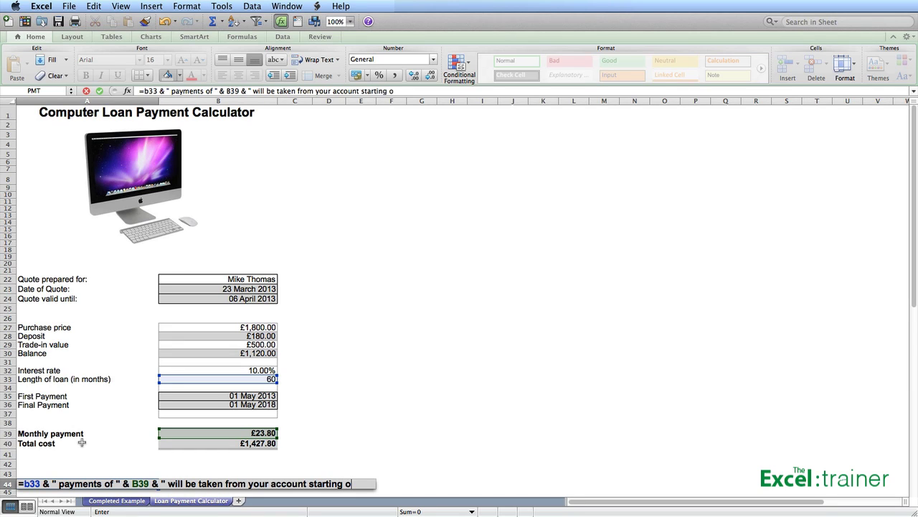
{"action": "type", "text": "n :"}
{"action": "key", "text": "BackSpace"}
{"action": "type", "text": "\" &"}
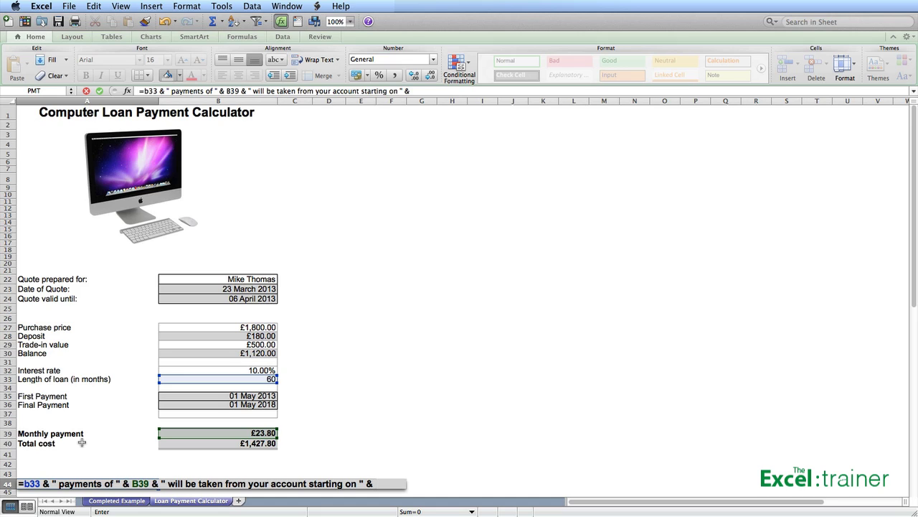
{"action": "type", "text": " B35"}
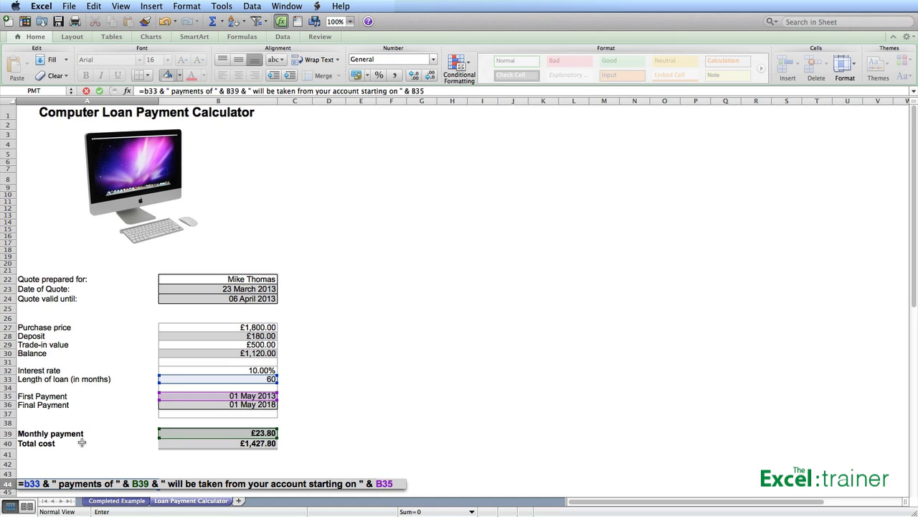
Enter the A44 formula, showing 60 payments of 23.7966900766205 starting on 41395
{"action": "key", "text": "Return"}
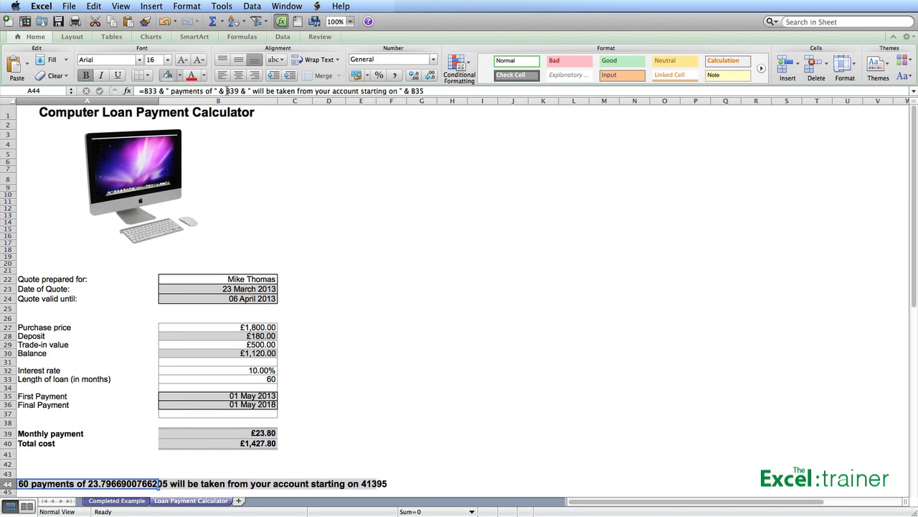
Wrap B39 as TEXT(B39,"£0.00") and B35 as TEXT(B35,"dd mmmm yyyy") in the A44 formula
{"action": "left_click", "coordinate": [226, 91]}
{"action": "type", "text": "TEX"}
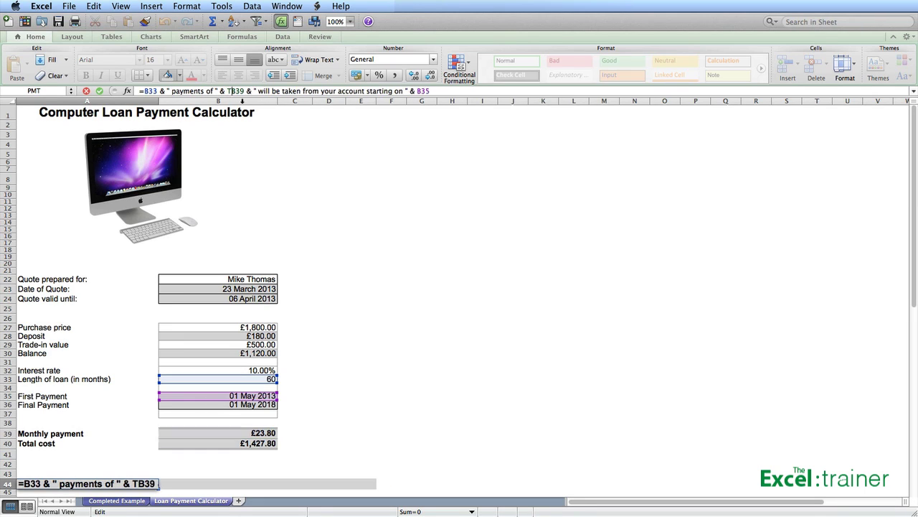
{"action": "type", "text": "T("}
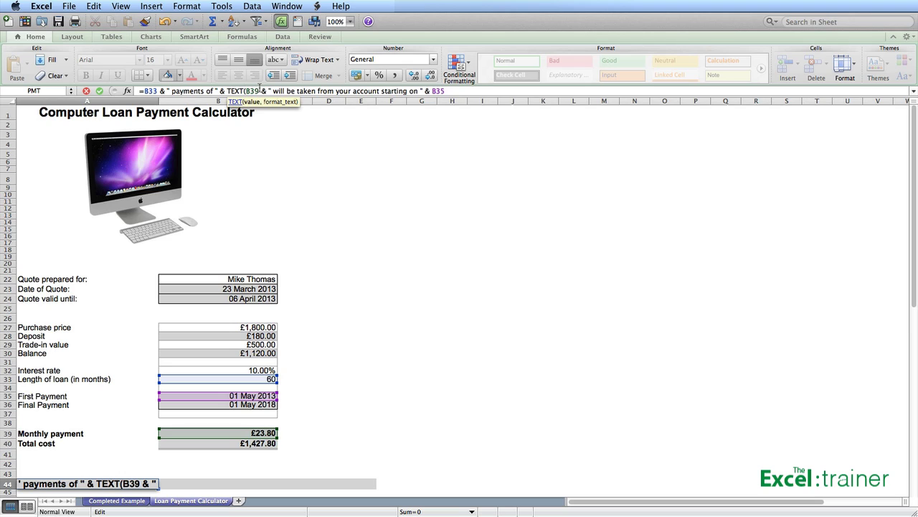
{"action": "type", "text": ","}
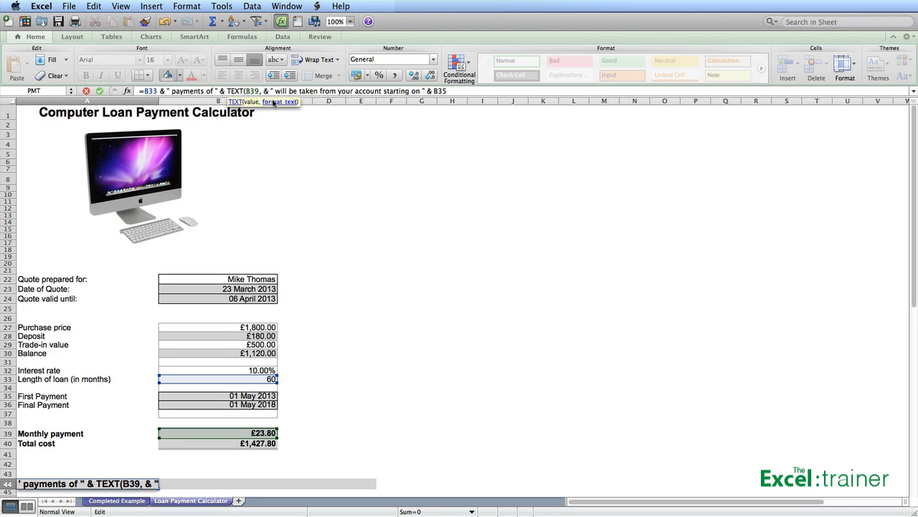
{"action": "type", "text": "\""}
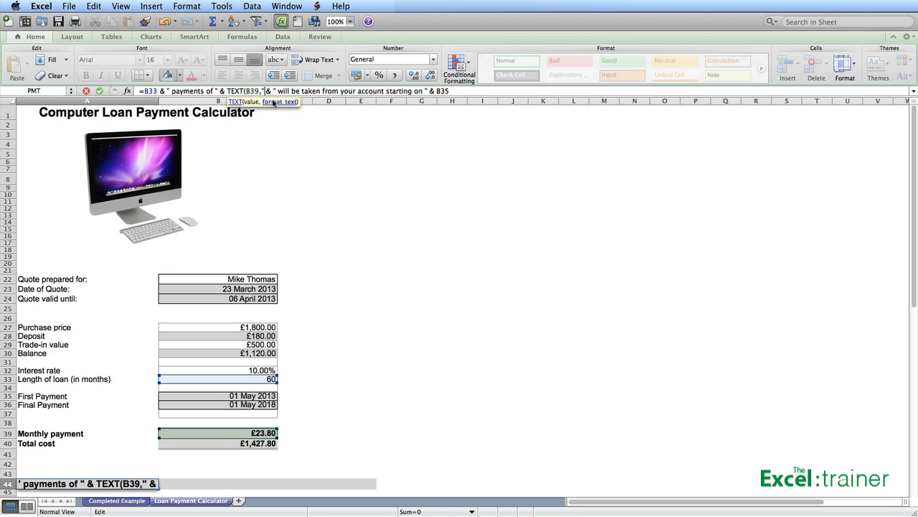
{"action": "type", "text": "£"}
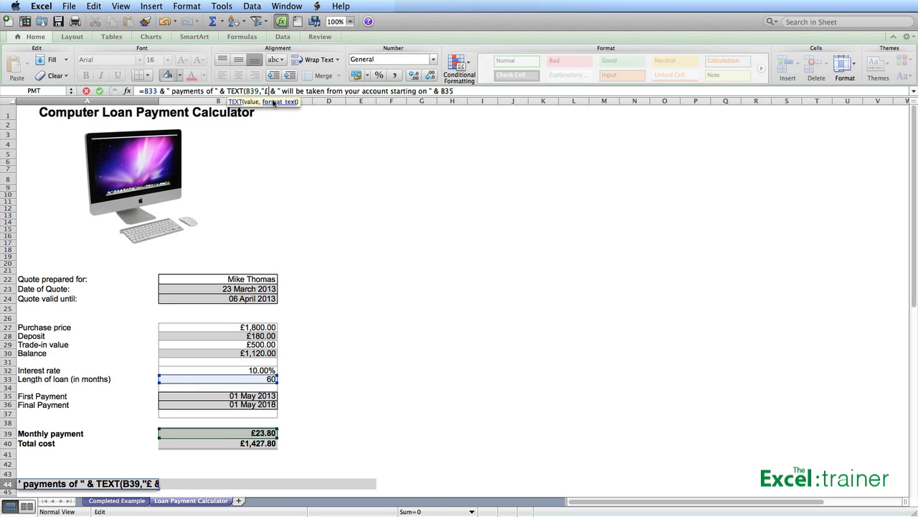
{"action": "type", "text": "0"}
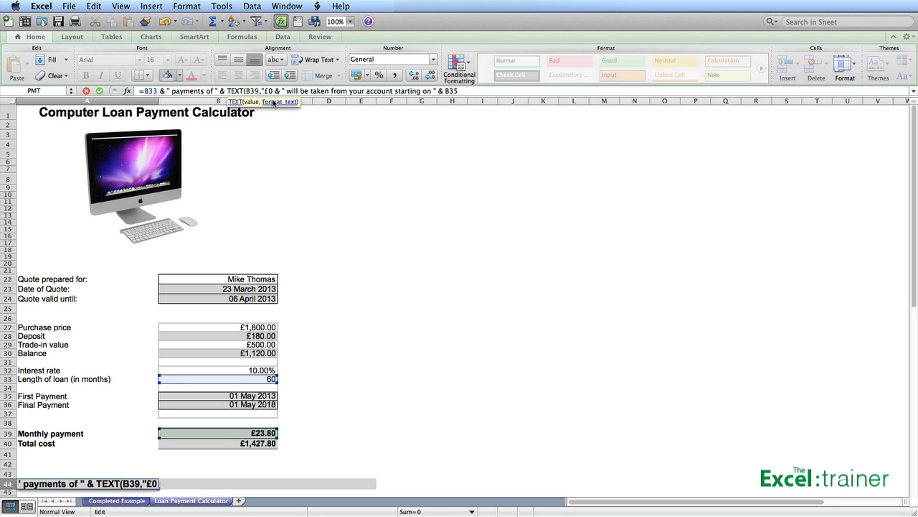
{"action": "type", "text": ".00"}
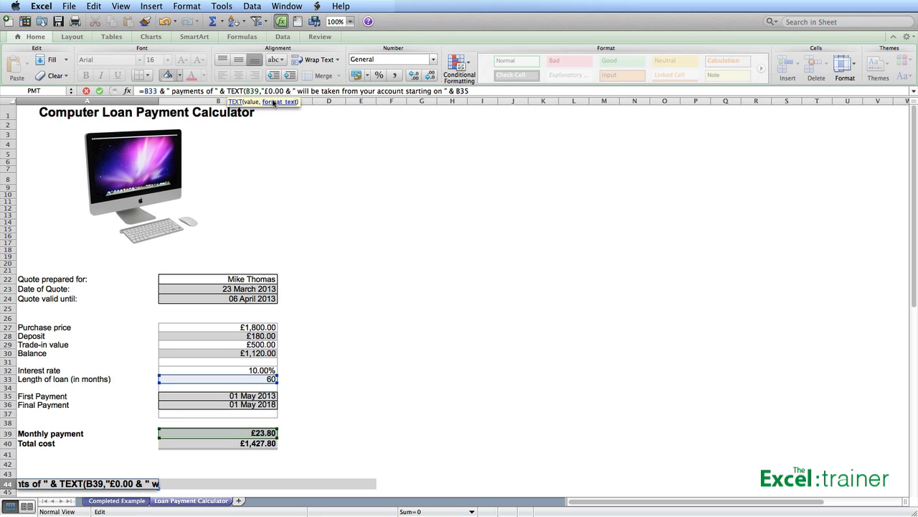
{"action": "type", "text": "\")"}
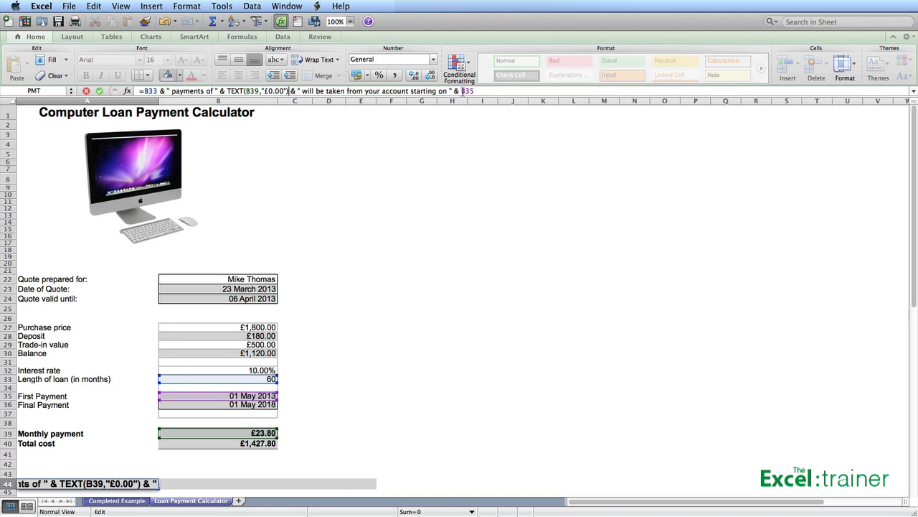
{"action": "type", "text": "TEXT"}
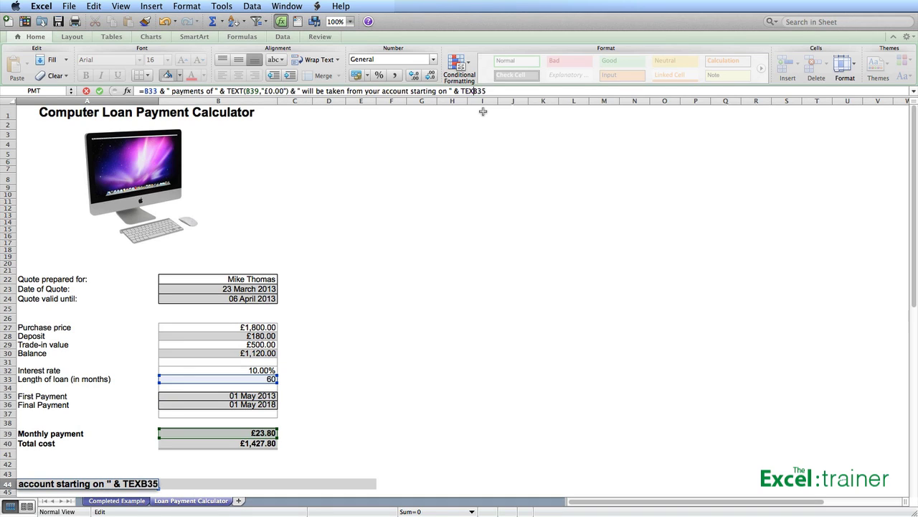
{"action": "type", "text": "("}
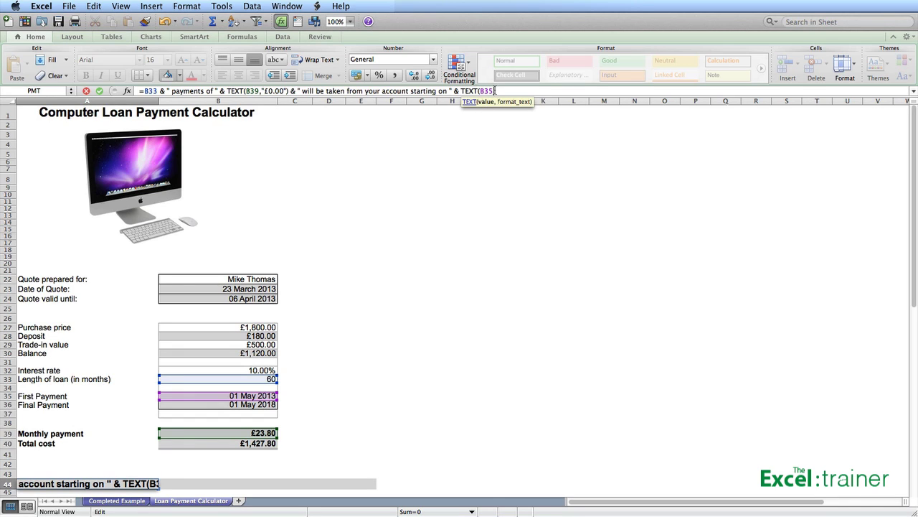
{"action": "type", "text": ","}
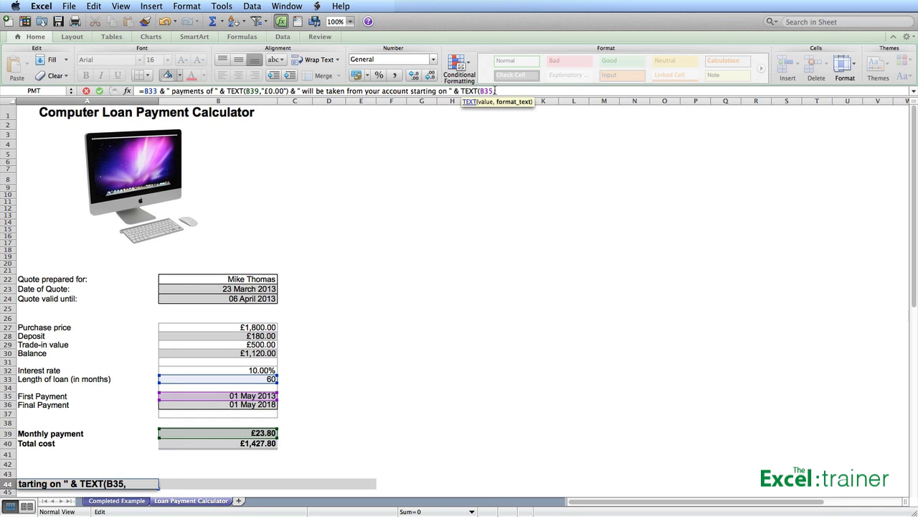
{"action": "type", "text": "\"dd mmmm"}
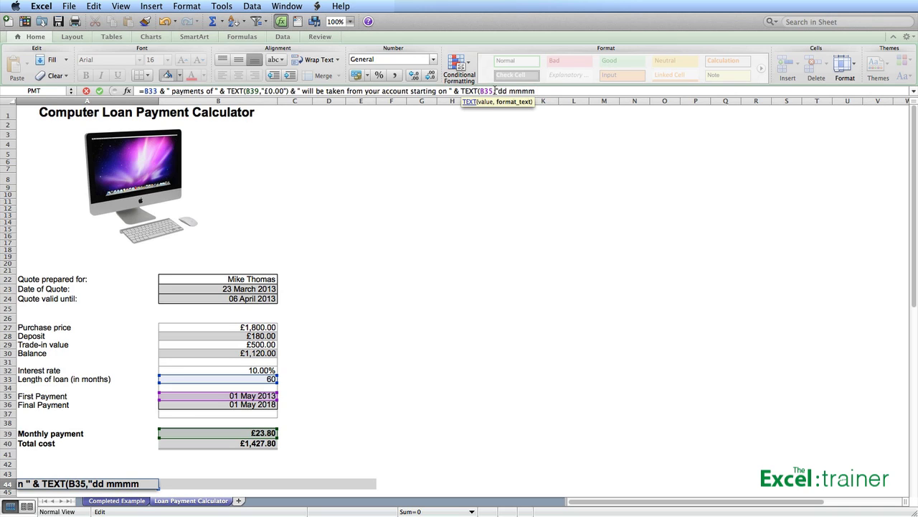
{"action": "type", "text": " yyyy"}
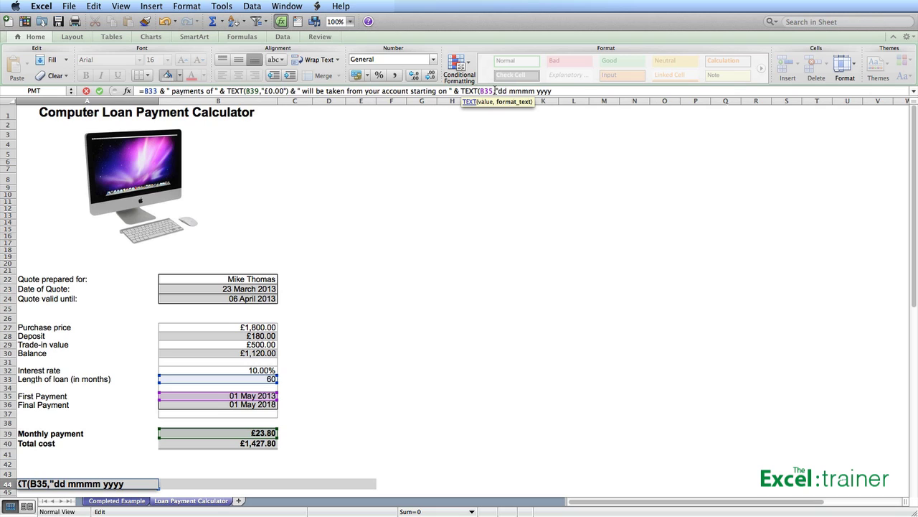
{"action": "type", "text": "\")"}
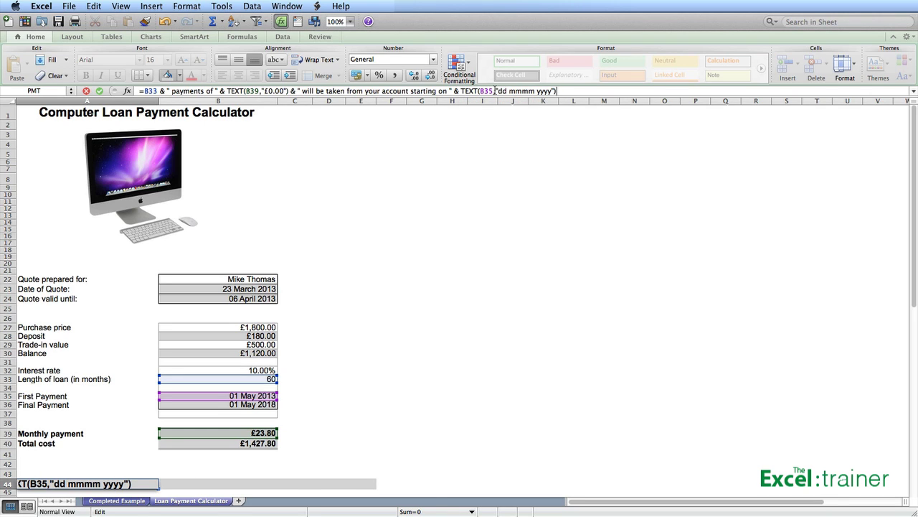
Commit the A44 formula so it reads 60 payments of £23.80 starting on 01 May 2013
{"action": "key", "text": "Return"}
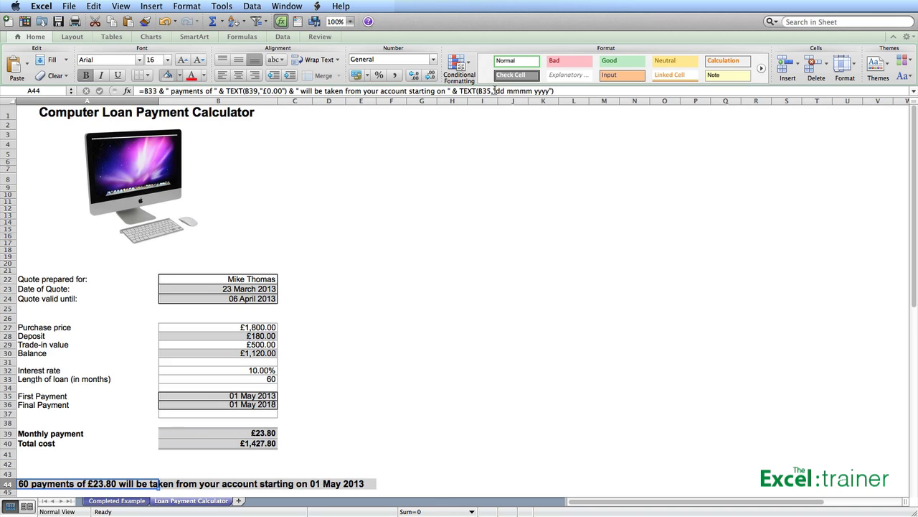
{"action": "left_click", "coordinate": [203, 289]}
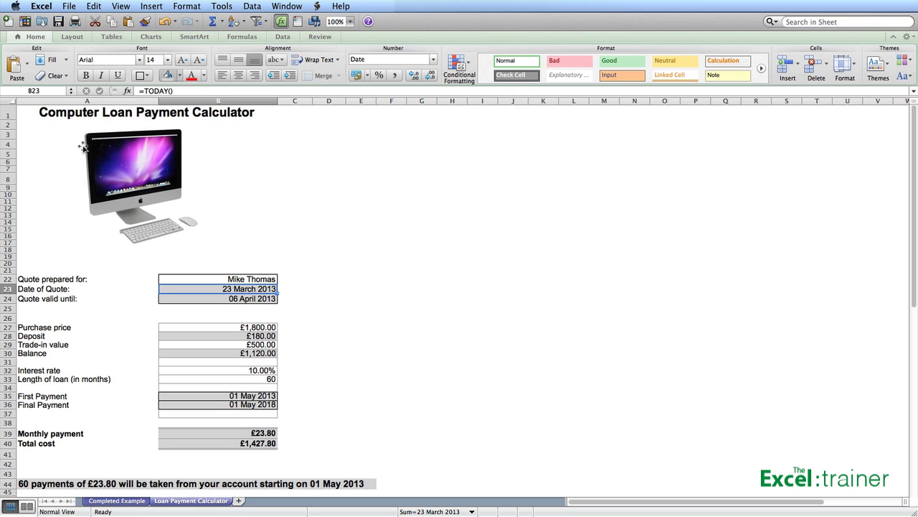
Paste the Date of Quote in B23 over itself as a value, fixing it at 23/03/2013
{"action": "key", "text": "super+c"}
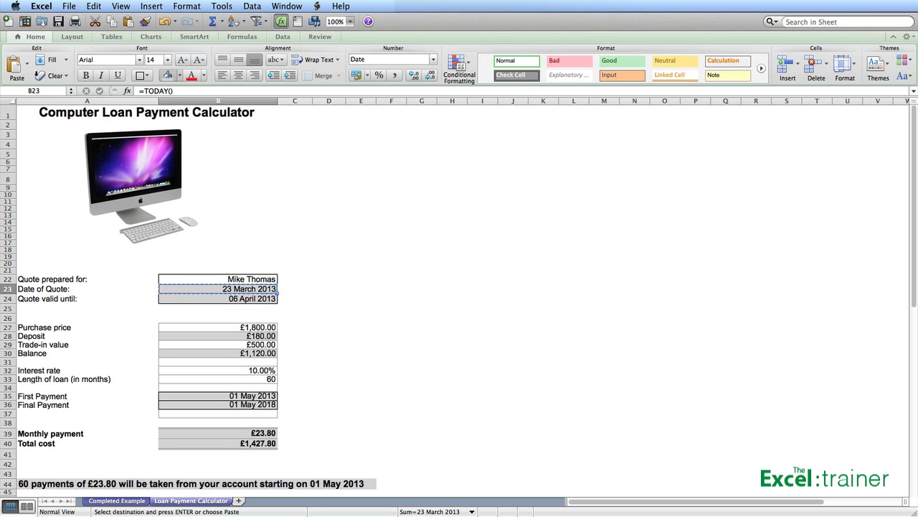
{"action": "left_click", "coordinate": [29, 65]}
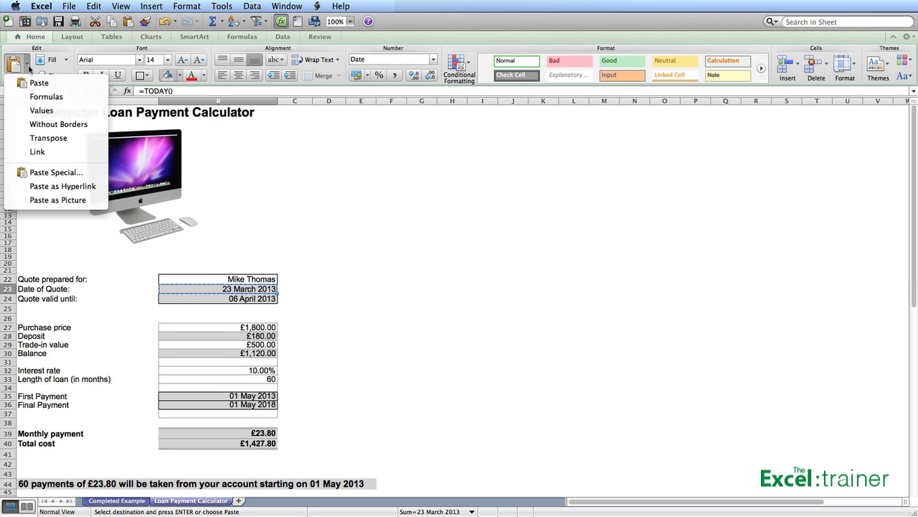
{"action": "left_click", "coordinate": [41, 111]}
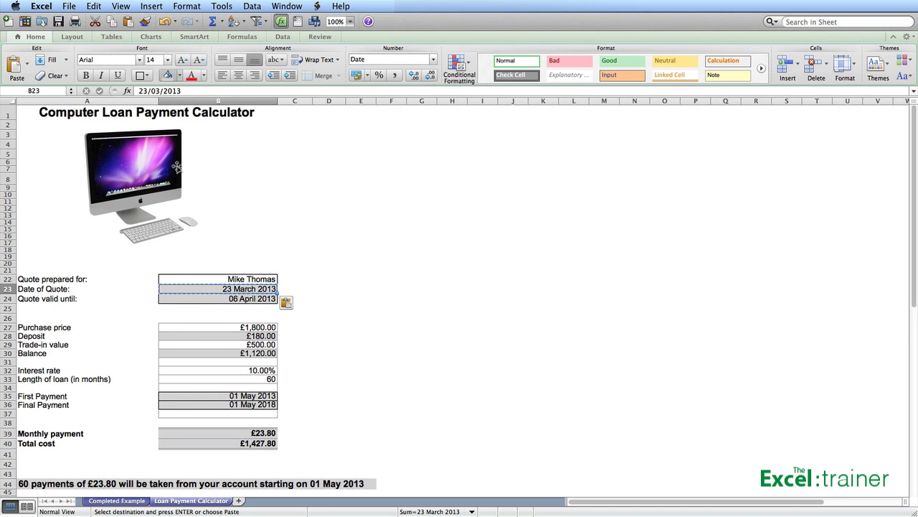
{"action": "key", "text": "Escape"}
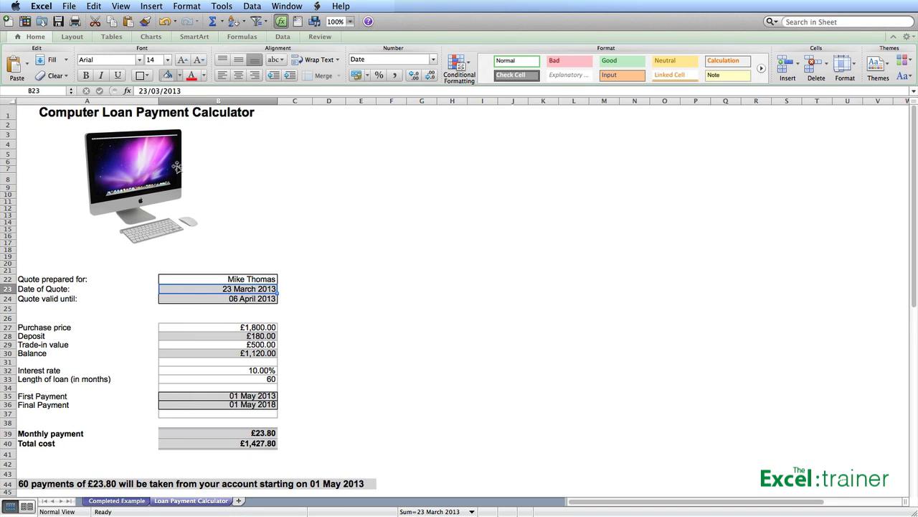